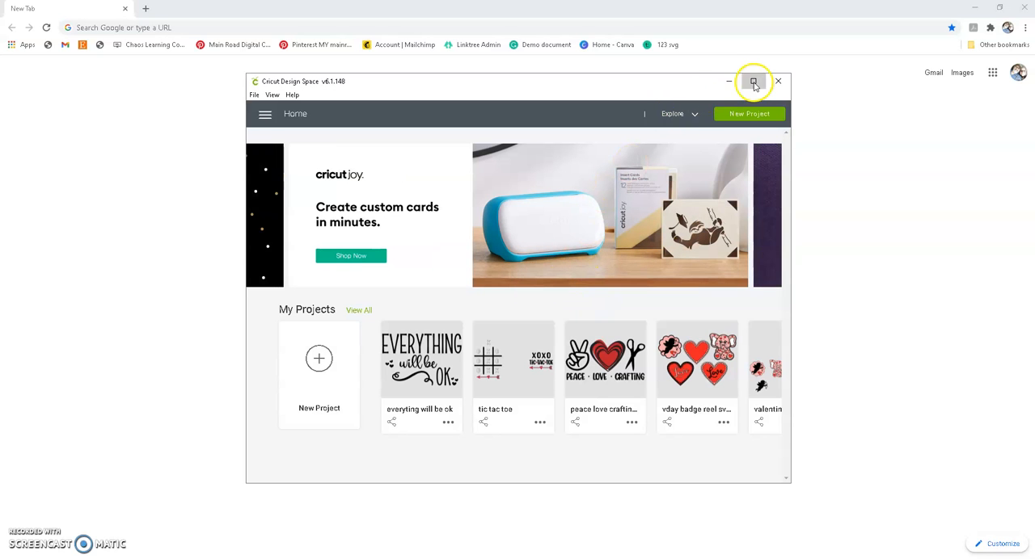
- Start a new project in a maximized window and open the upload page
left_click(753, 81)
left_click(71, 300)
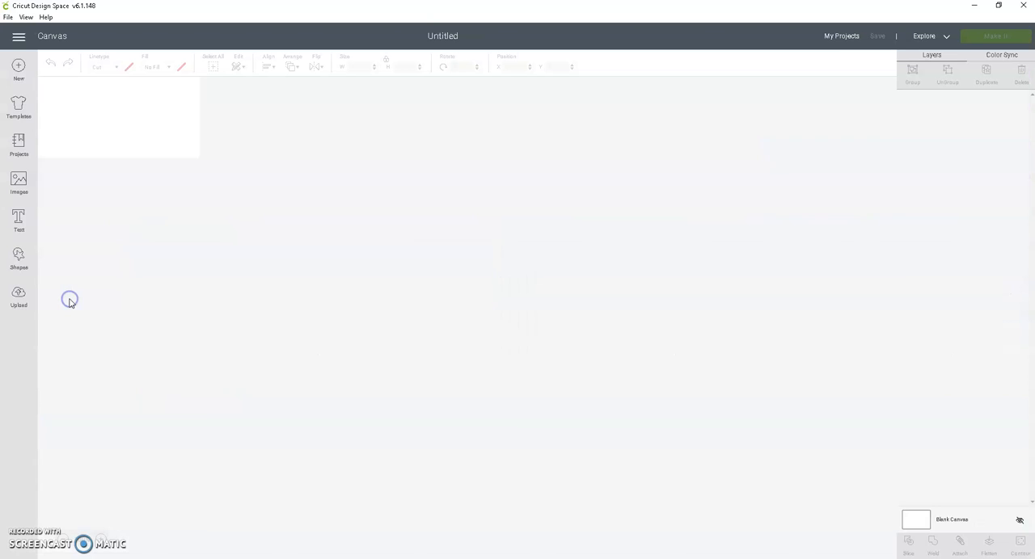
left_click(17, 300)
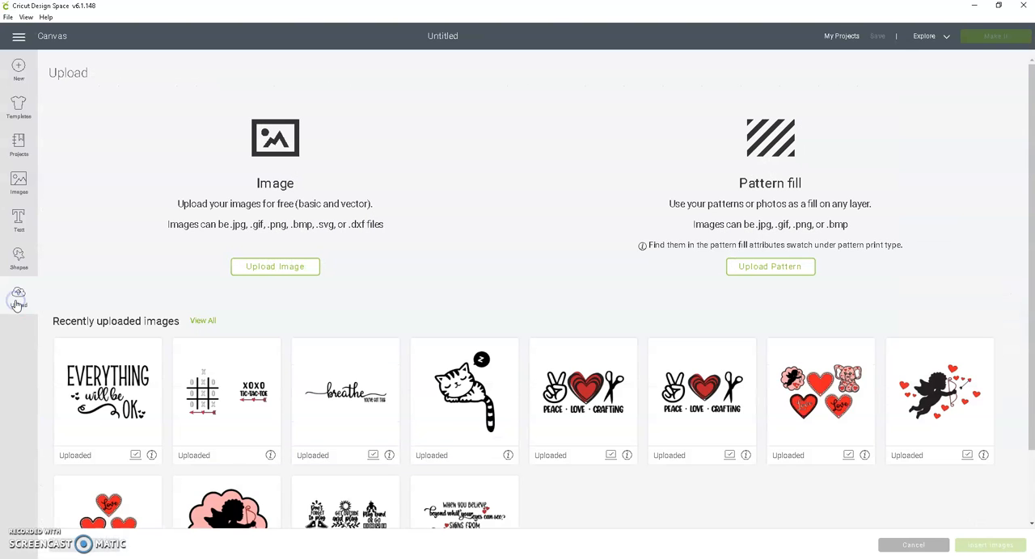
- Upload the vector file MRDC XOXO Tic Tac Toe from its folder and save it under the suggested image name
left_click(267, 269)
left_click(530, 294)
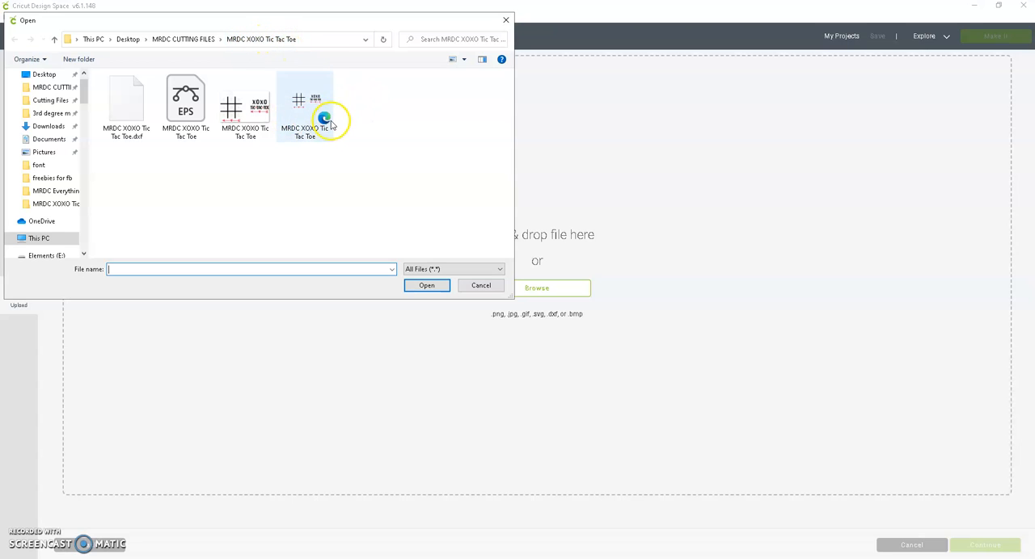
left_click(315, 101)
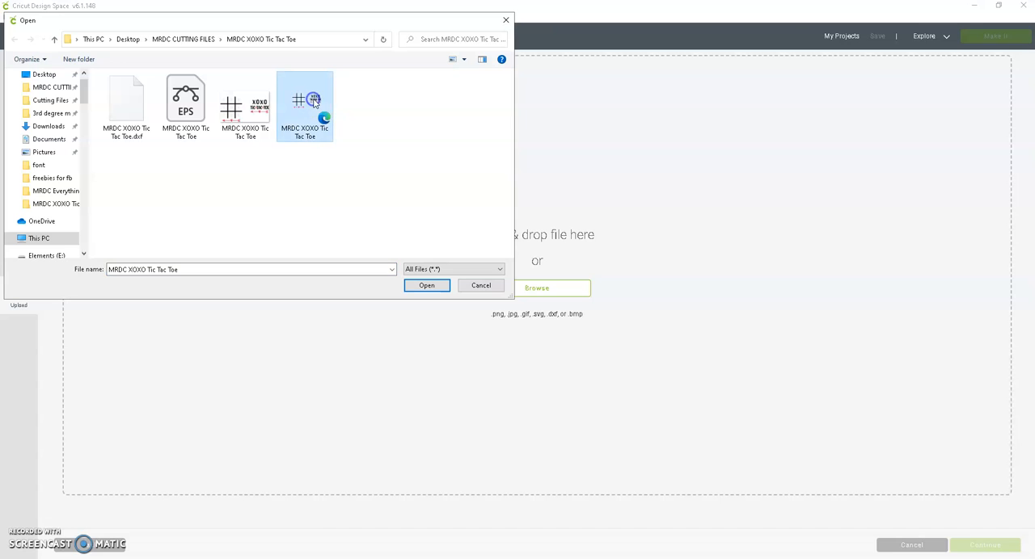
left_click(430, 284)
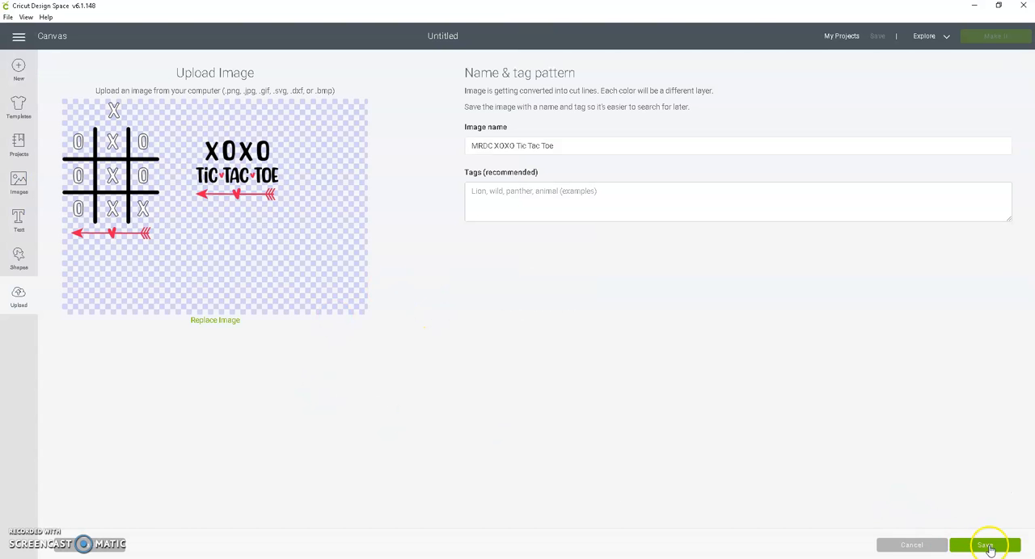
left_click(986, 546)
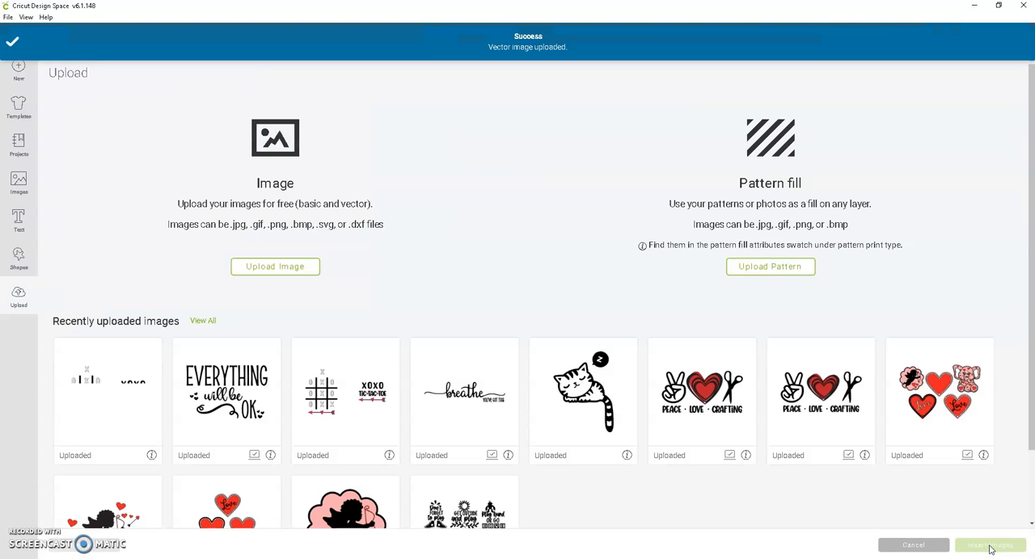
- Insert the newly uploaded tic tac toe image and place it on the canvas at about X 3.37, Y 1.09
left_click(149, 392)
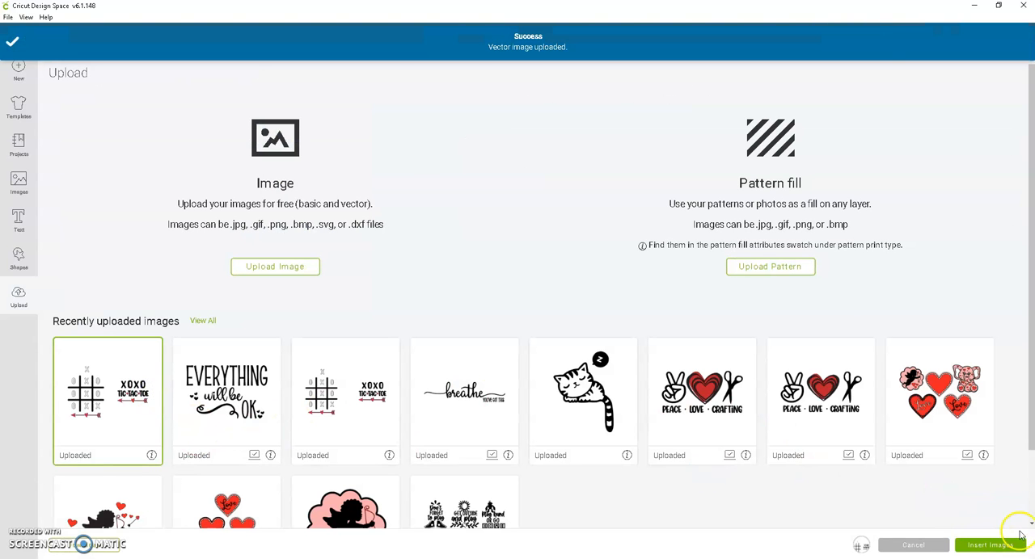
left_click(990, 546)
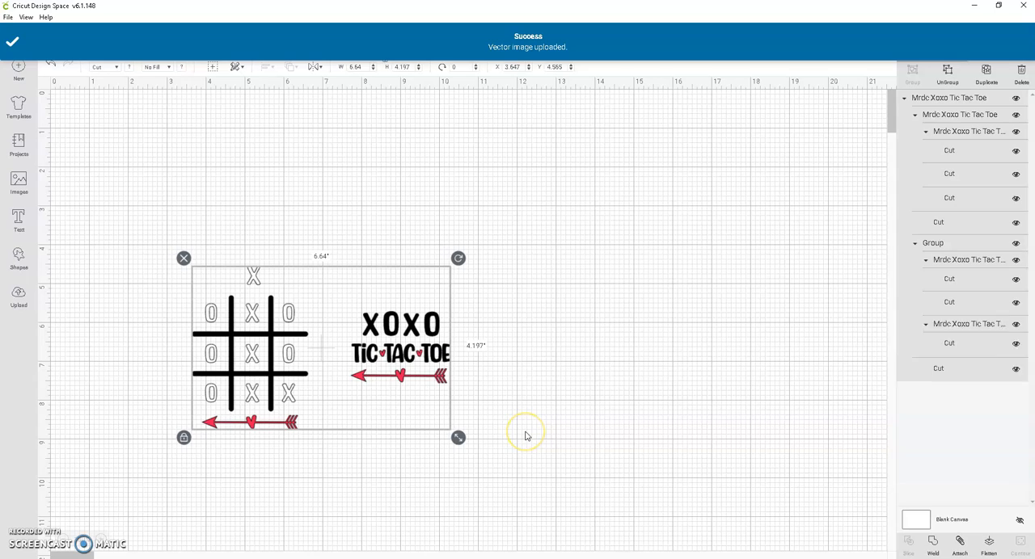
left_click_drag(369, 364, 360, 226)
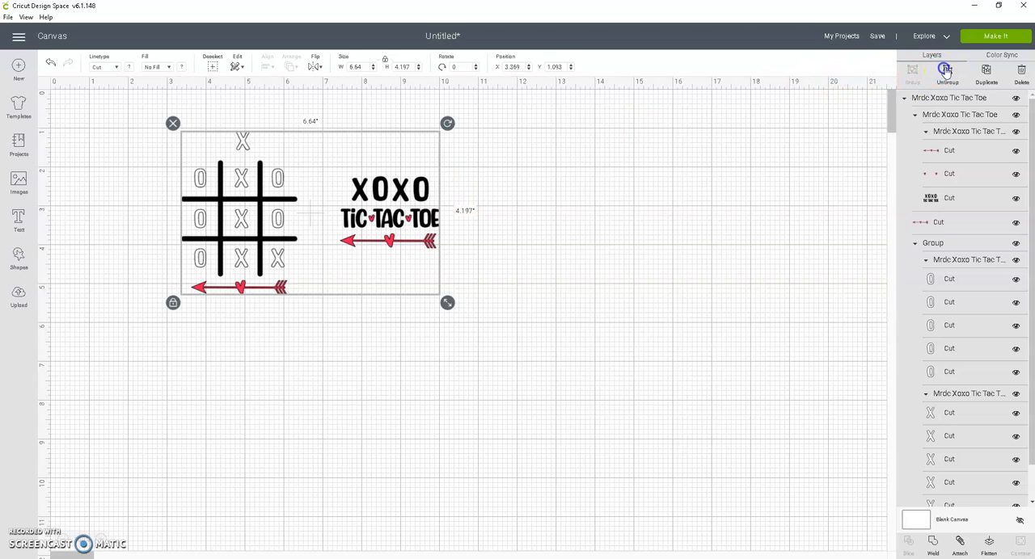
- Ungroup the design and move the XOXO title to about X 12.8, Y 0.95 and the X and O pieces to about X 8, Y 1.08
left_click(946, 72)
left_click(389, 225)
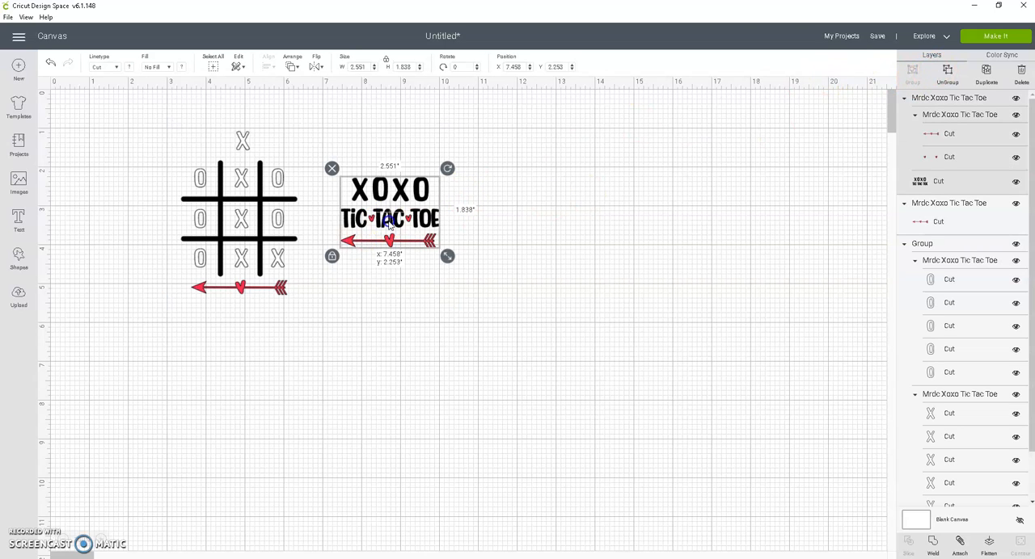
left_click_drag(388, 225, 598, 174)
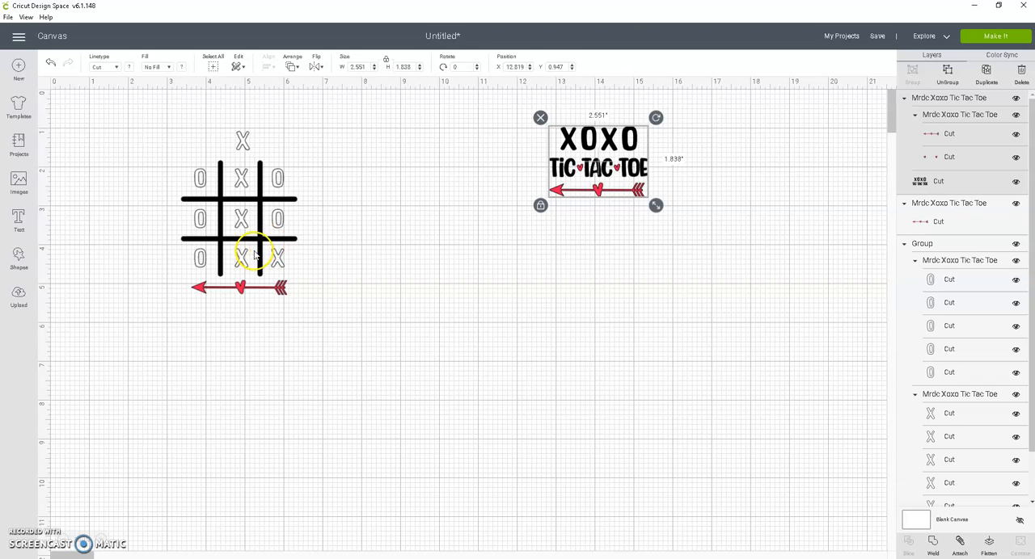
left_click_drag(254, 255, 407, 185)
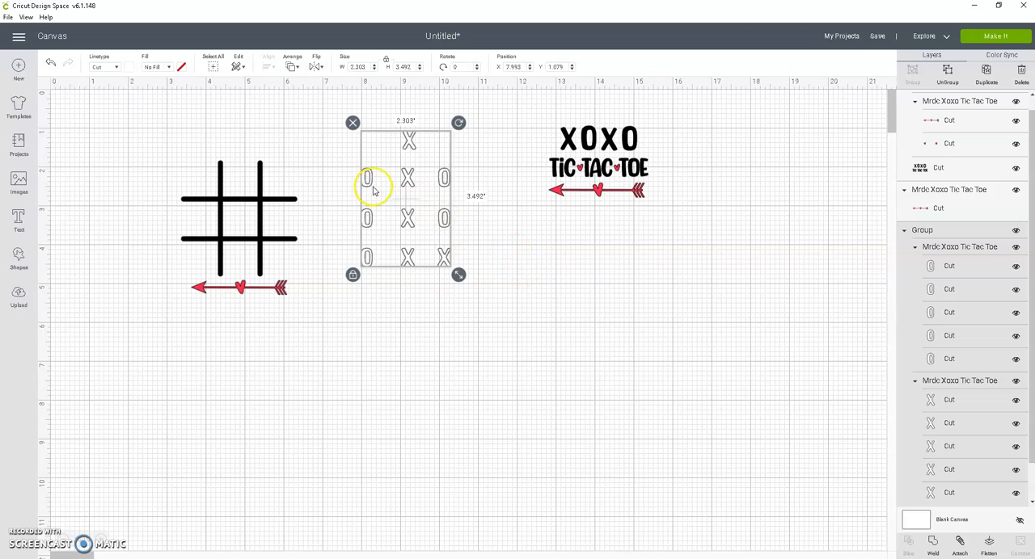
- Move the game board and its arrow beneath the title, then group them with the title and hide the group
left_click_drag(263, 273, 616, 315)
left_click_drag(292, 294, 606, 122)
left_click(912, 71)
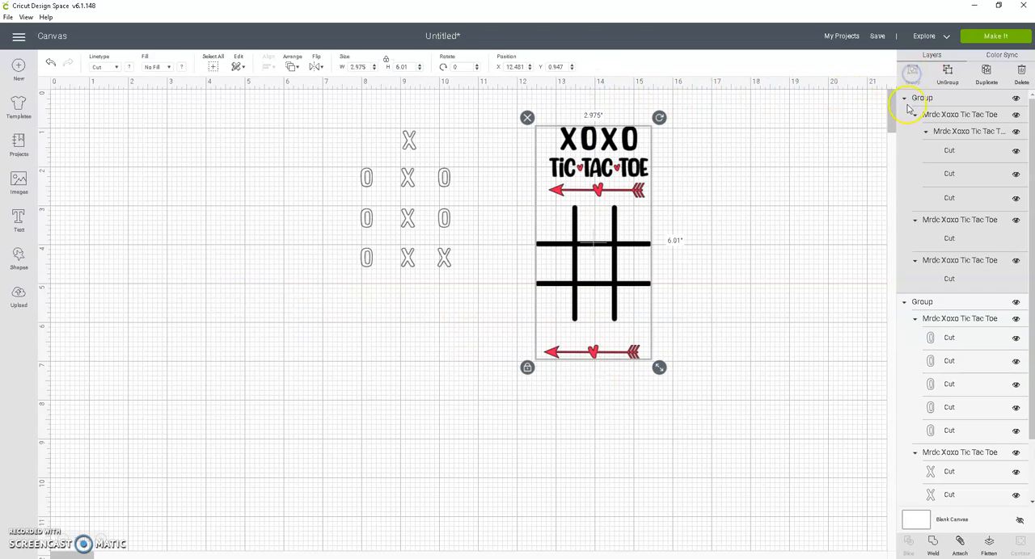
left_click(1015, 98)
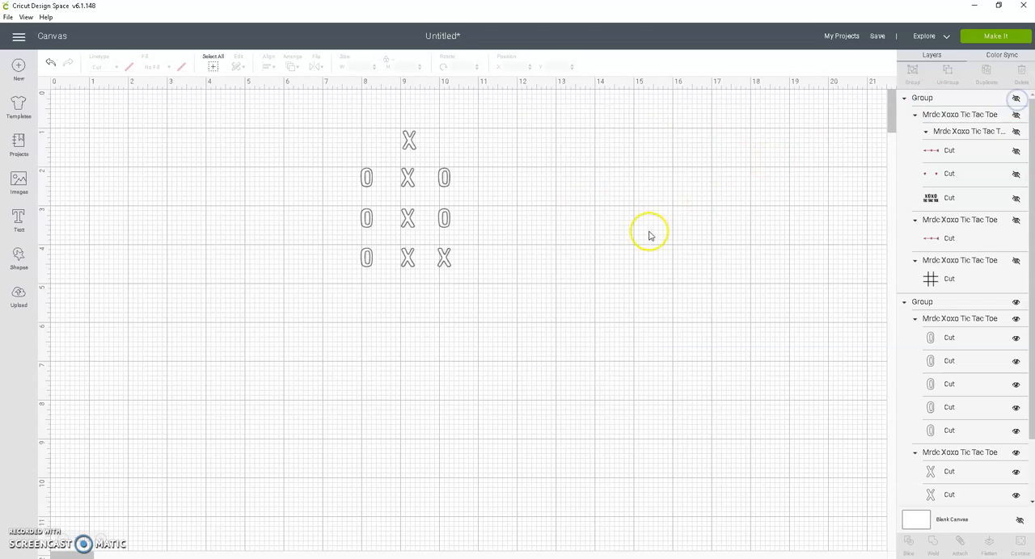
- Move the X and O pieces to about X 7.5, Y 1.48 and ungroup them into an O set and an X set
left_click_drag(406, 263, 387, 277)
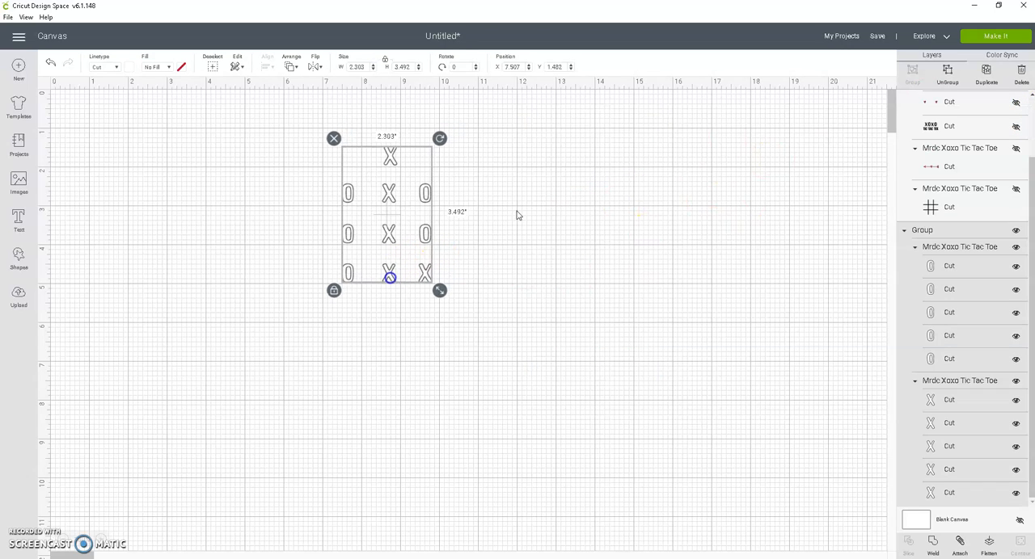
left_click(951, 73)
- Try separating the O set from the X set, then ungroup the Xs and shift the two lowest ones individually
left_click(392, 239)
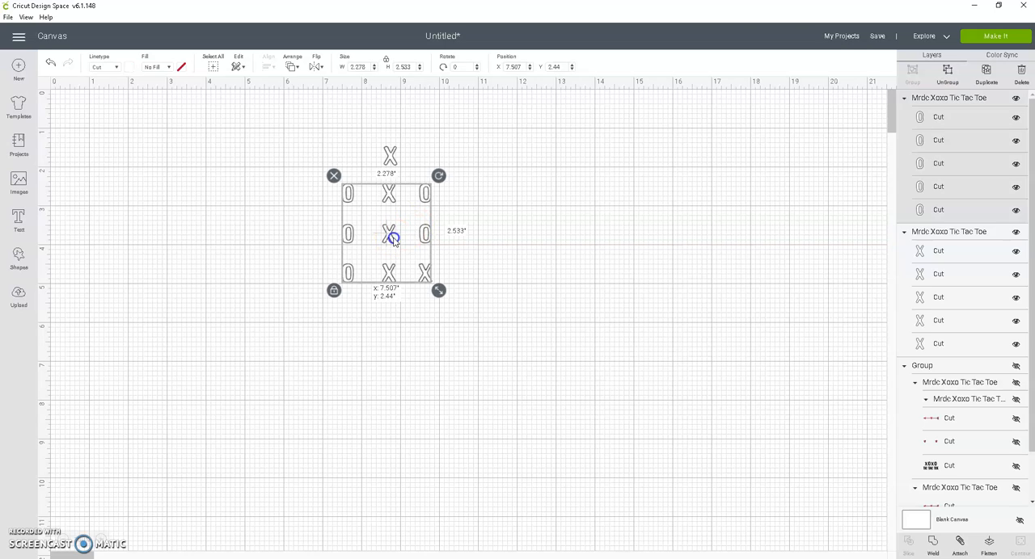
left_click_drag(392, 239, 354, 212)
left_click_drag(393, 273, 395, 267)
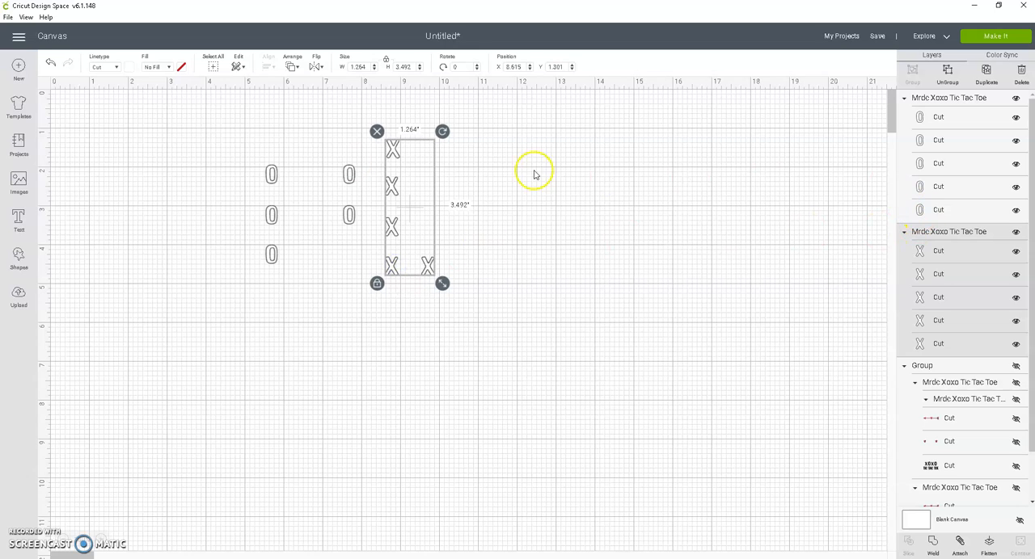
left_click(947, 71)
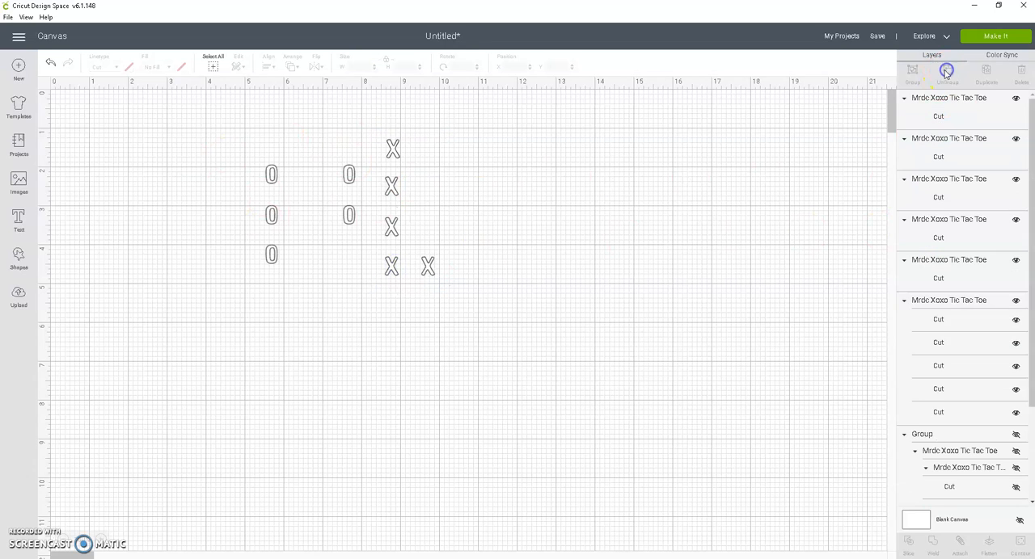
left_click_drag(436, 263, 484, 254)
left_click(396, 272)
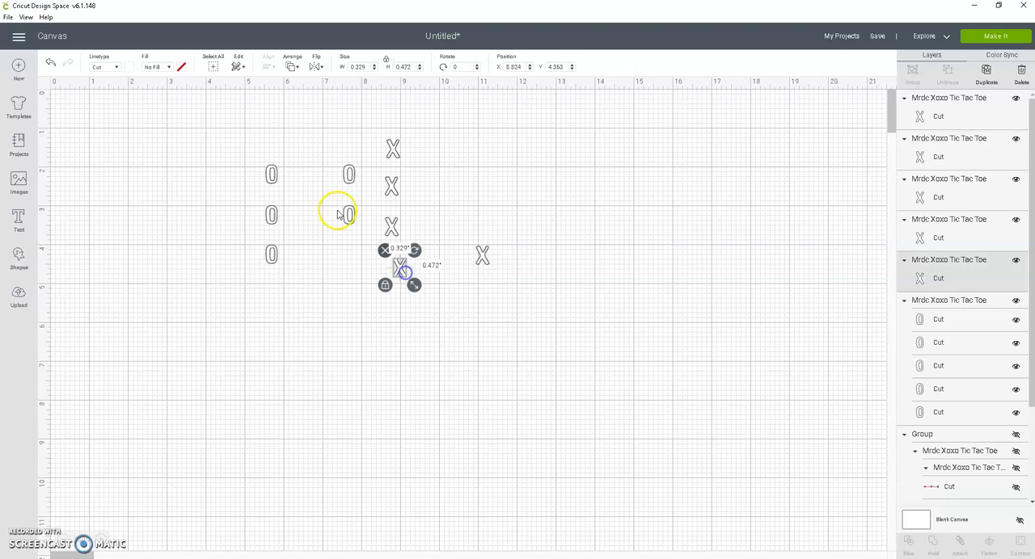
- Undo the individual X moves, the ungrouping of the Xs and the separation of the two letter sets
left_click(49, 63)
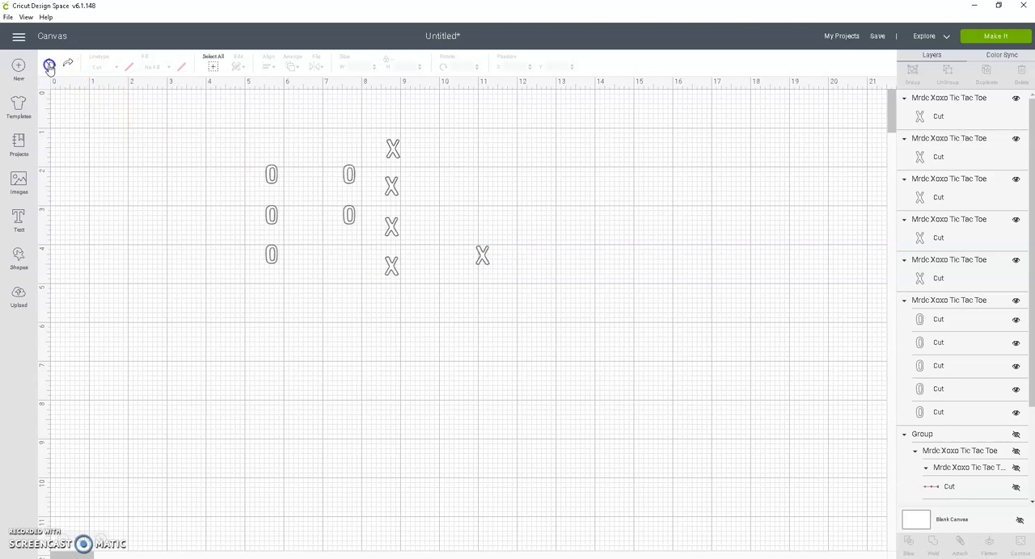
left_click(49, 63)
left_click(466, 291)
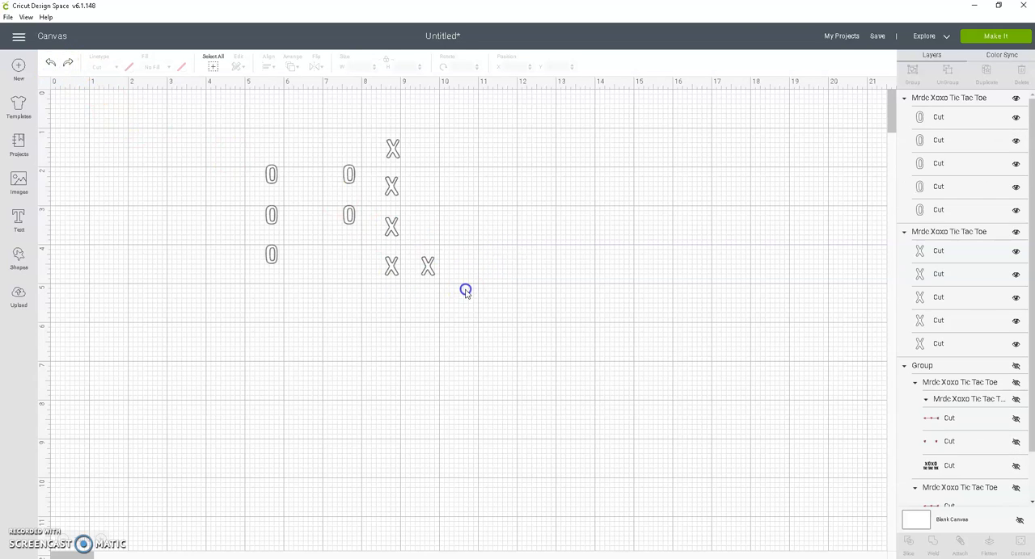
left_click(47, 64)
left_click(48, 64)
left_click(49, 65)
- Attach all the X and O pieces together, preview their layout on the cutting mat and return to the canvas
left_click_drag(285, 117, 477, 300)
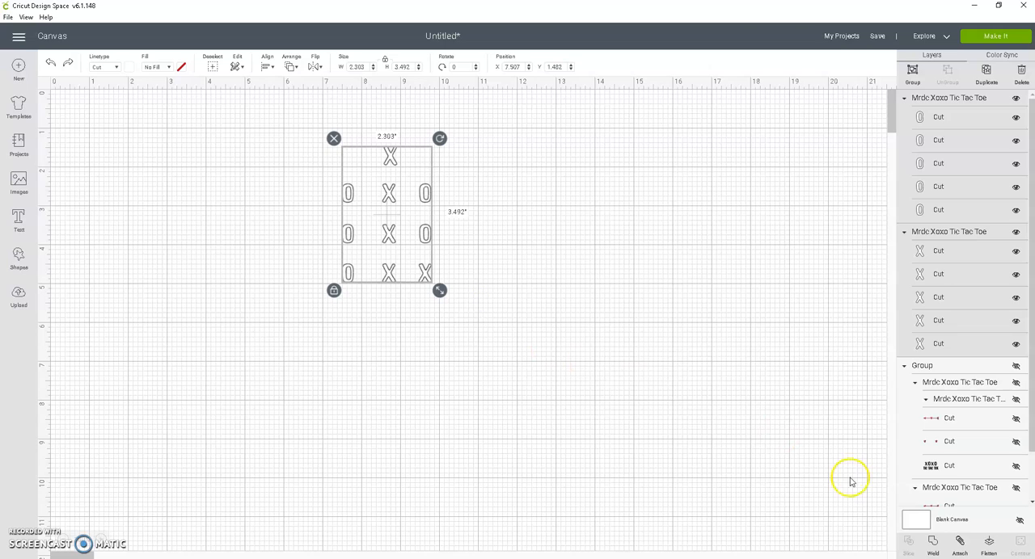
left_click(960, 545)
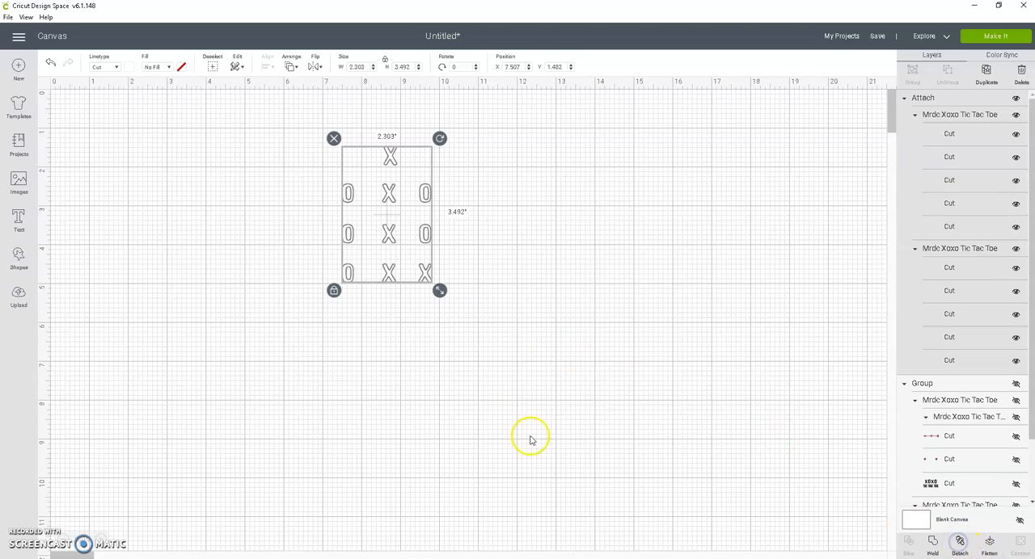
left_click(1013, 37)
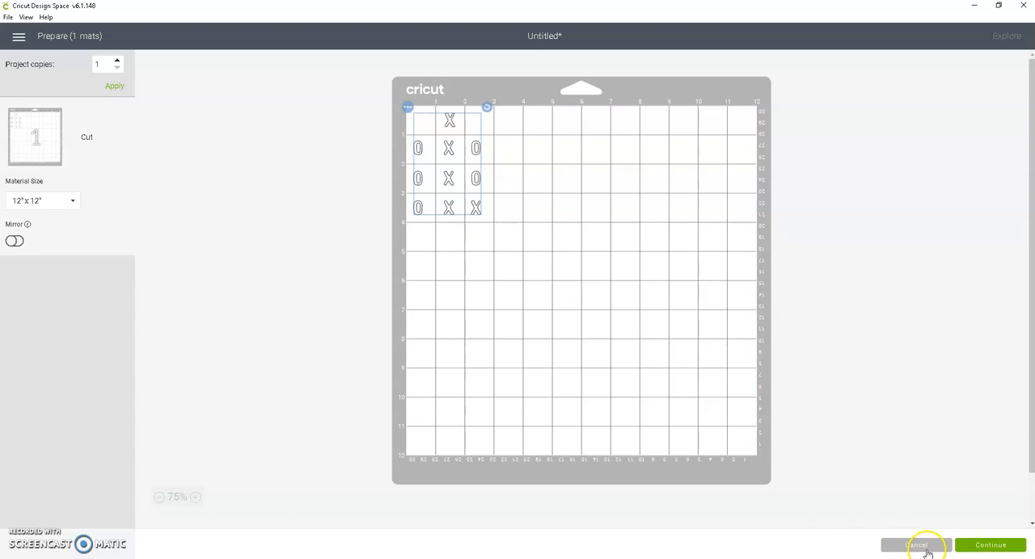
left_click(917, 545)
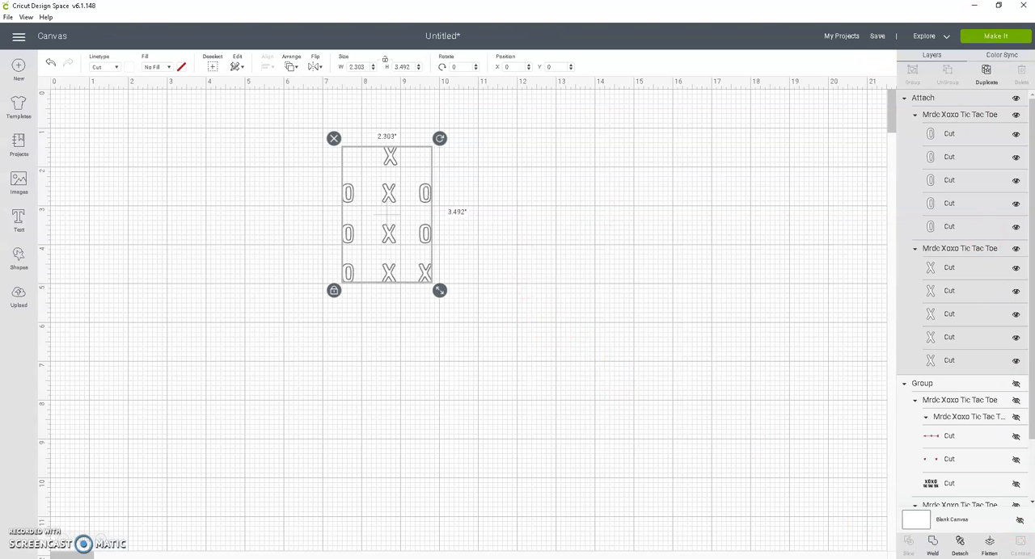
- Detach the X and O pieces, try rearranging them individually on the mat preview, and return to the canvas
left_click(960, 544)
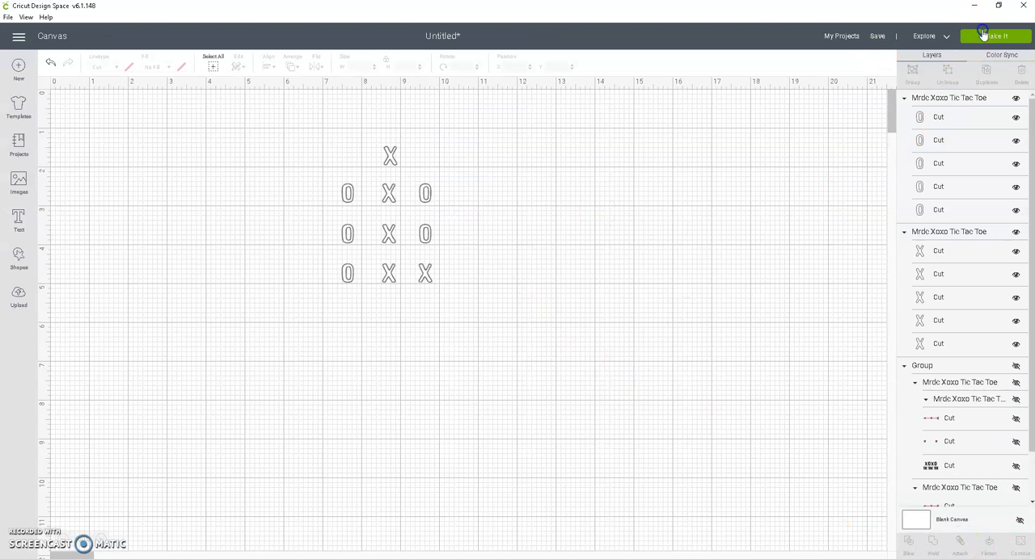
left_click(983, 34)
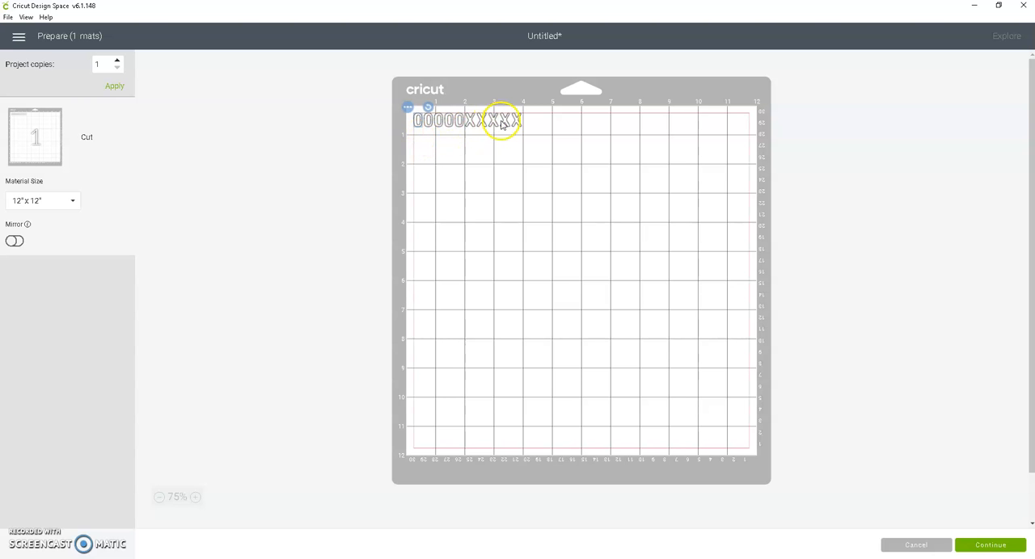
left_click_drag(503, 122, 417, 147)
left_click(422, 121)
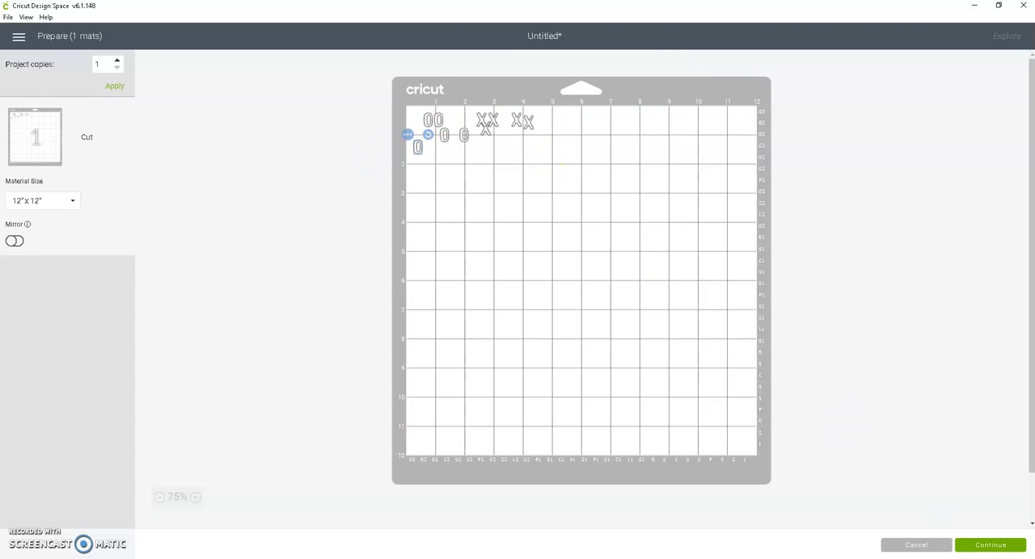
left_click(916, 546)
- Select all the X and O pieces, group them and attach the group
left_click_drag(331, 144, 464, 361)
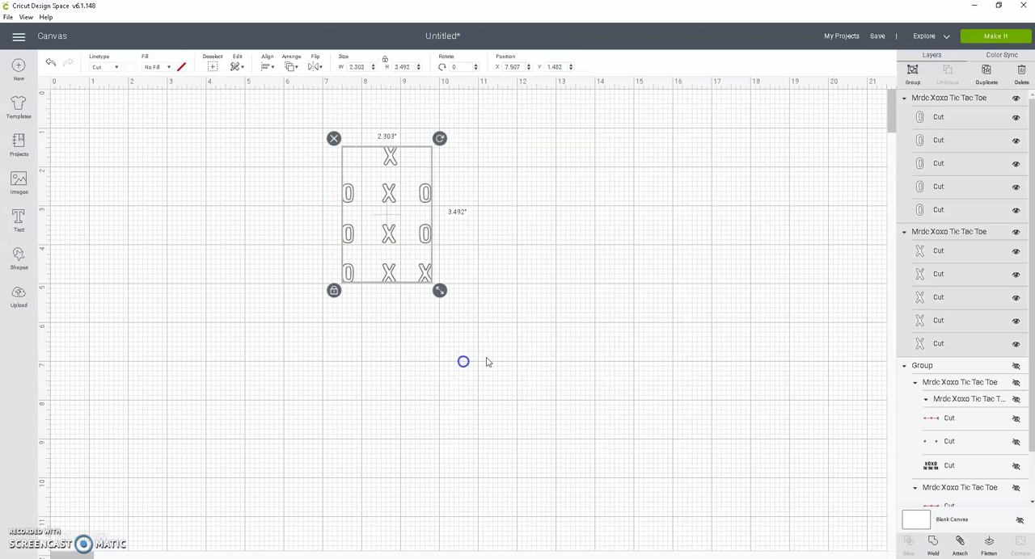
left_click(913, 72)
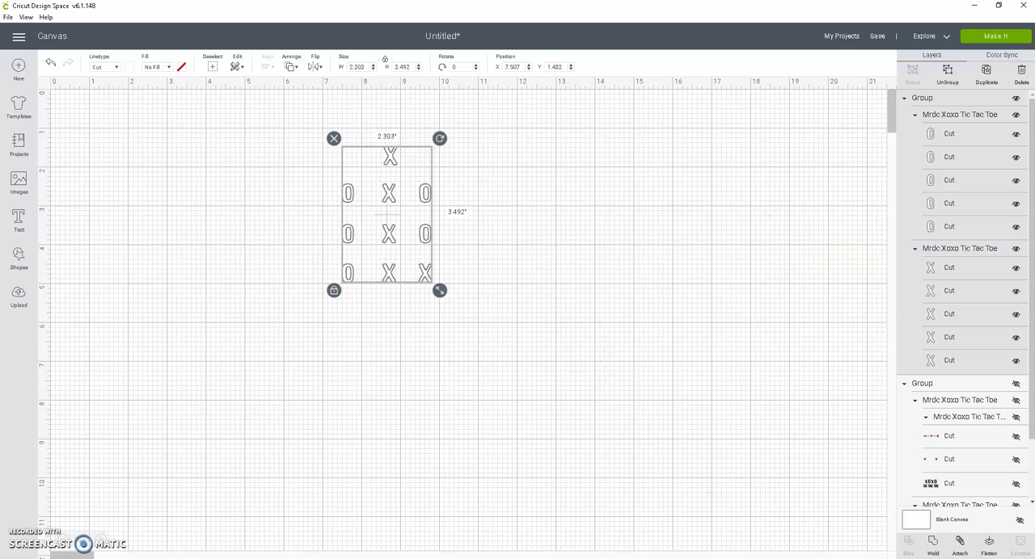
left_click(962, 548)
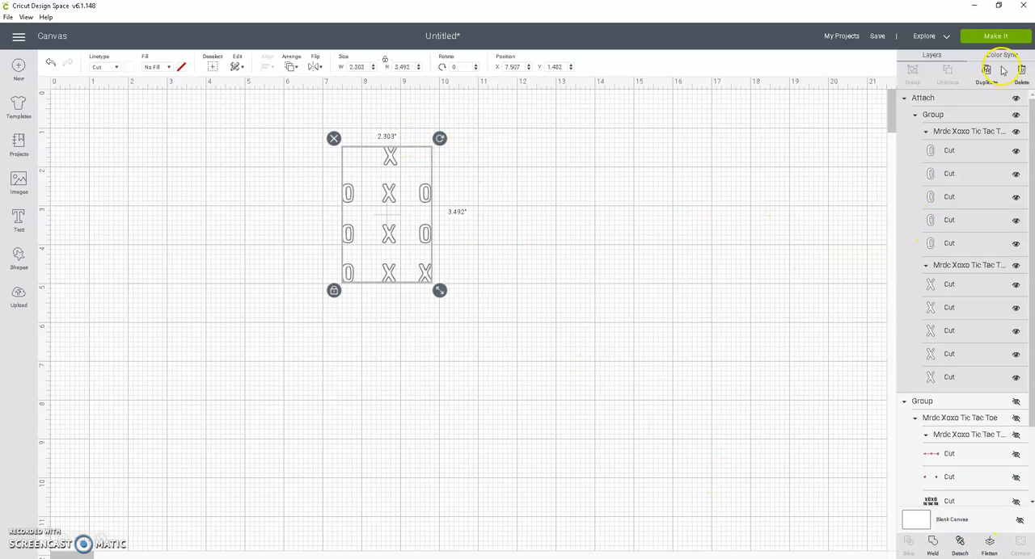
- Send the attached X and O pieces to cut with Wax Paper as the base material and More pressure, and finish the job
left_click(993, 37)
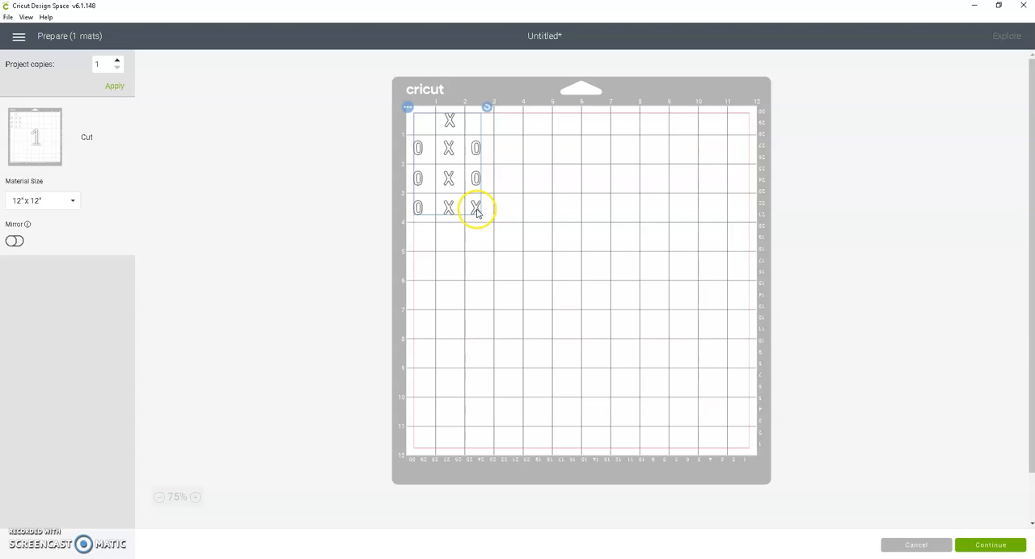
left_click(991, 545)
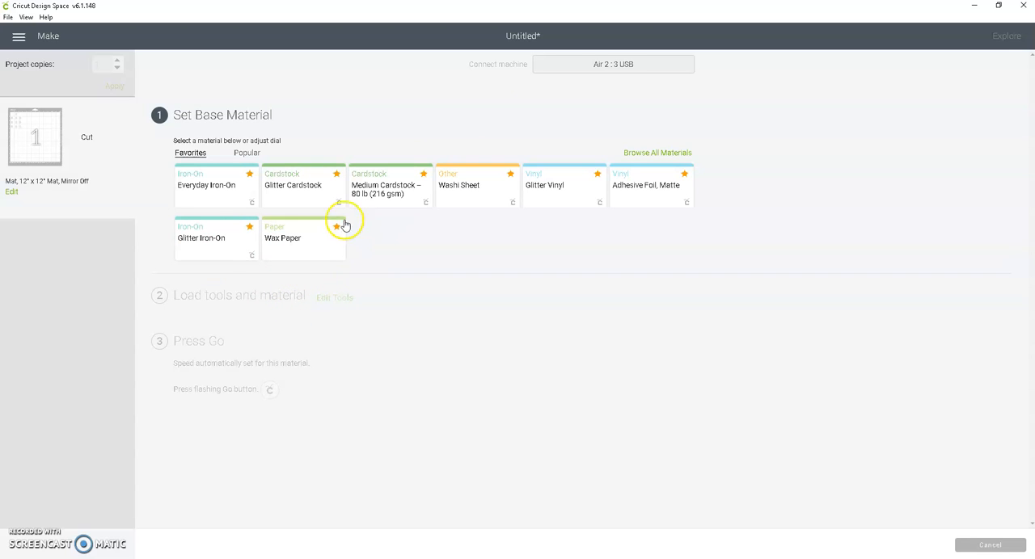
left_click(308, 240)
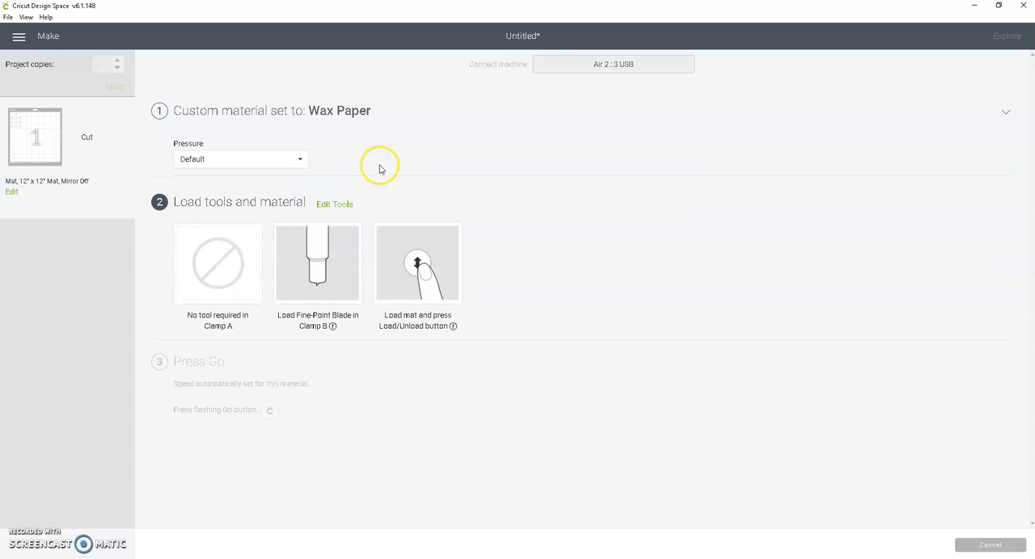
left_click(295, 168)
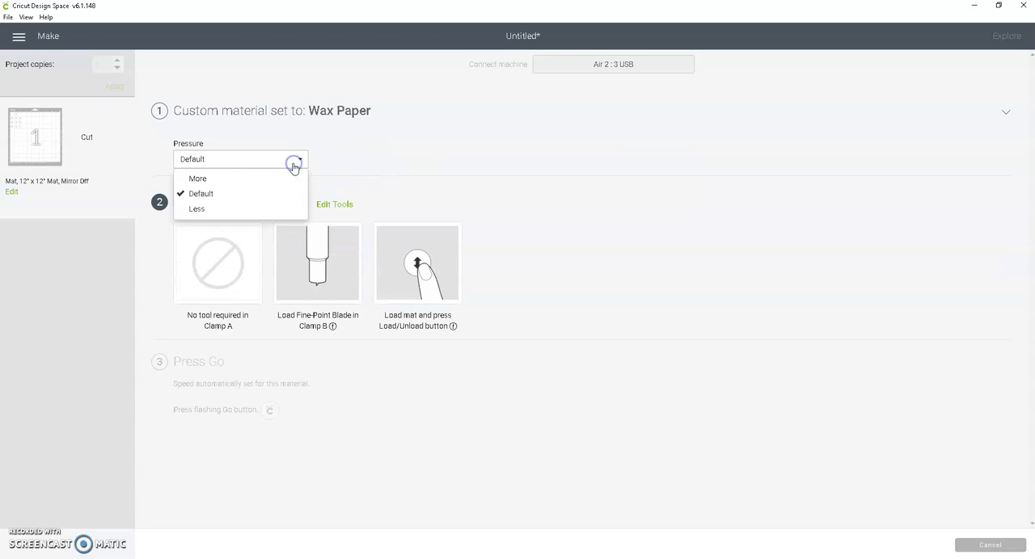
left_click(232, 179)
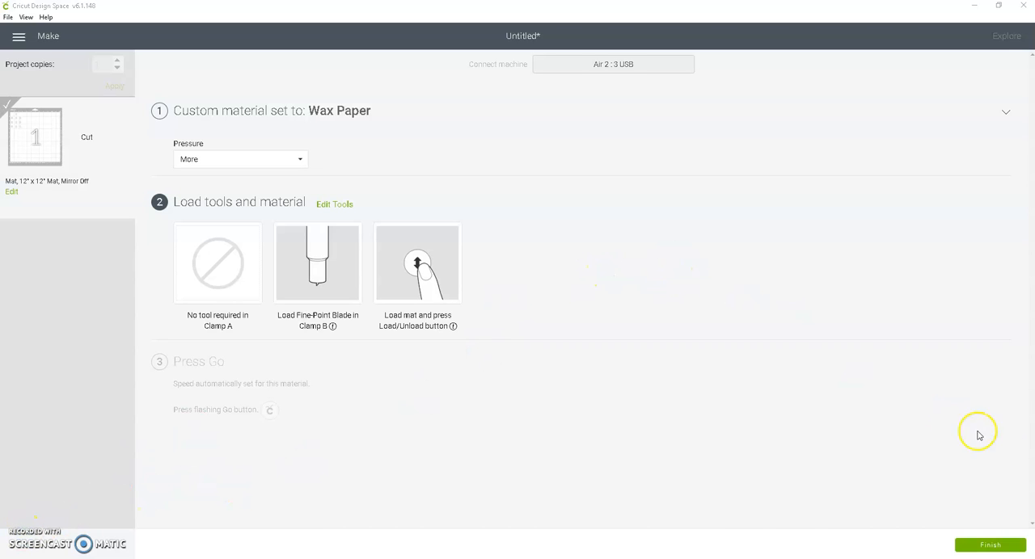
left_click(991, 544)
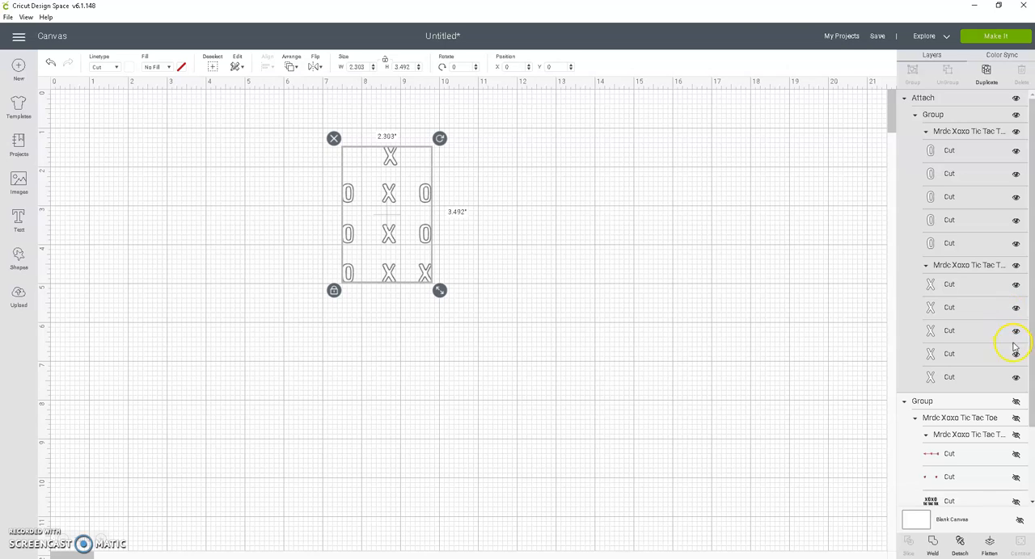
- Hide the X and O pieces, show the tic tac toe board design and move it to about 7.7 inches across the canvas
left_click_drag(1031, 401, 1029, 406)
left_click(1019, 398)
left_click(415, 221)
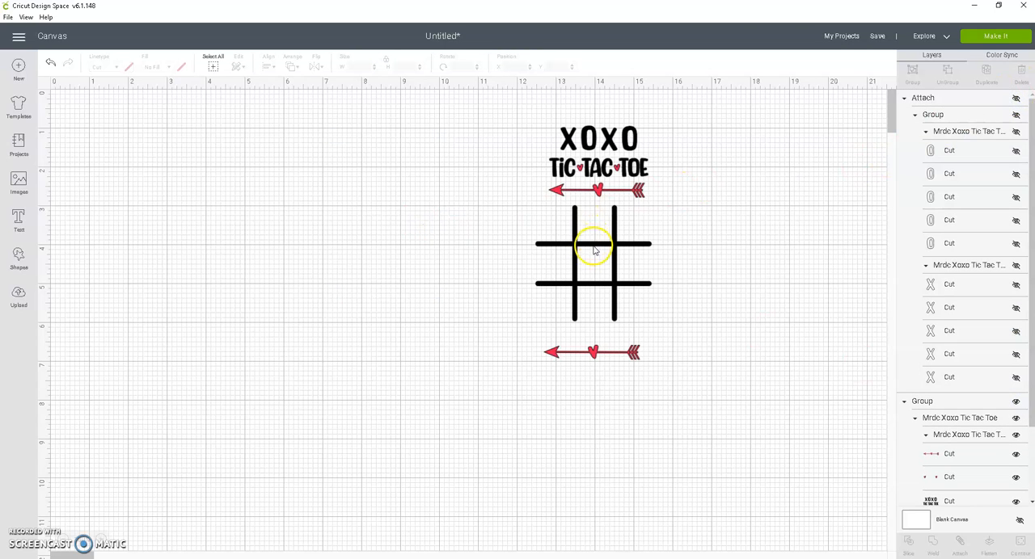
left_click_drag(590, 243, 406, 251)
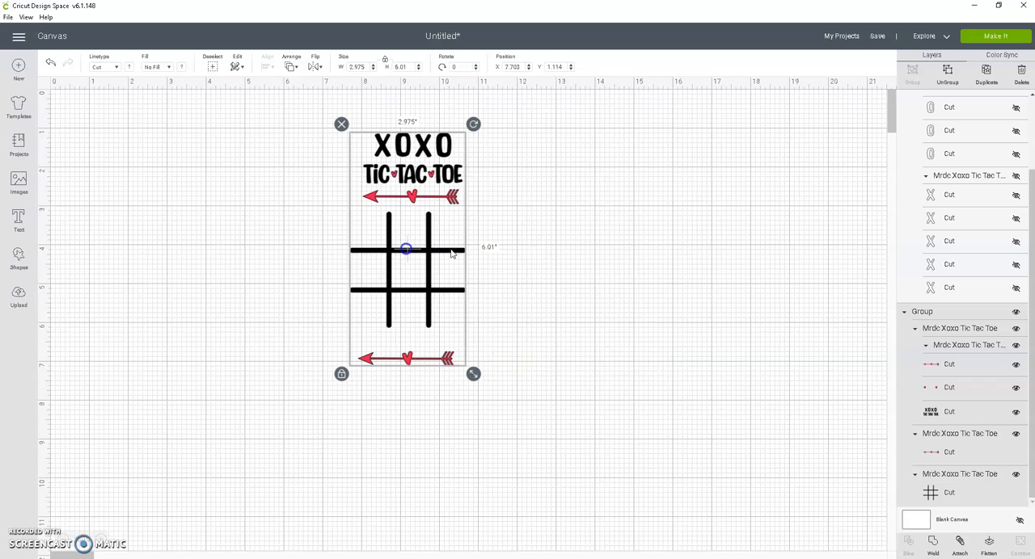
- Ungroup the board design and separate the grid and the black XOXO title from the red hearts and arrow
left_click(951, 71)
left_click_drag(420, 259, 283, 232)
left_click(436, 162)
left_click_drag(437, 161, 491, 257)
left_click(947, 73)
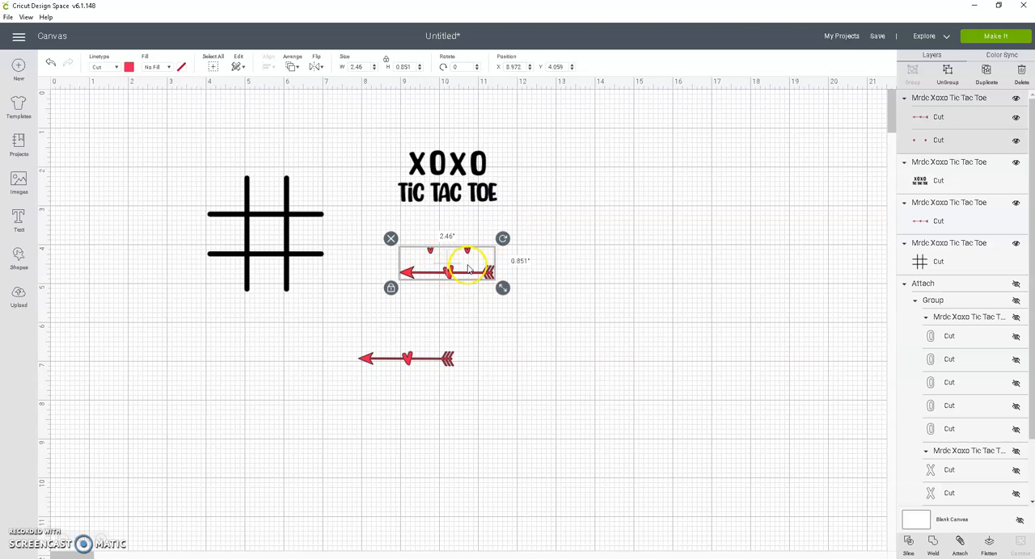
- Attach the two small hearts to the upper arrow, and reposition the other arrow and the XOXO title around them
left_click(957, 544)
left_click_drag(410, 358, 461, 327)
left_click_drag(444, 190, 443, 198)
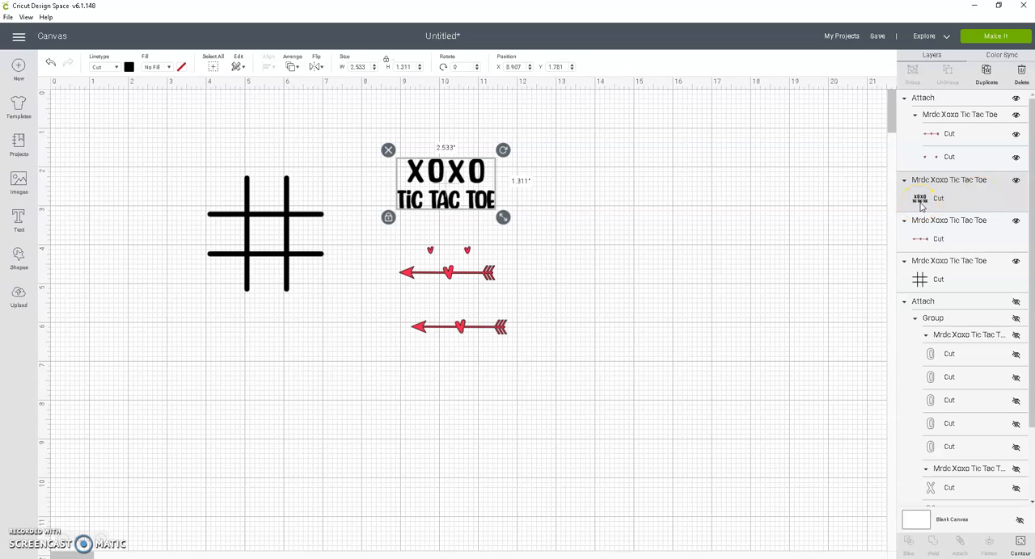
- Detach the small hearts from the upper arrow and attach them together again
left_click(470, 272)
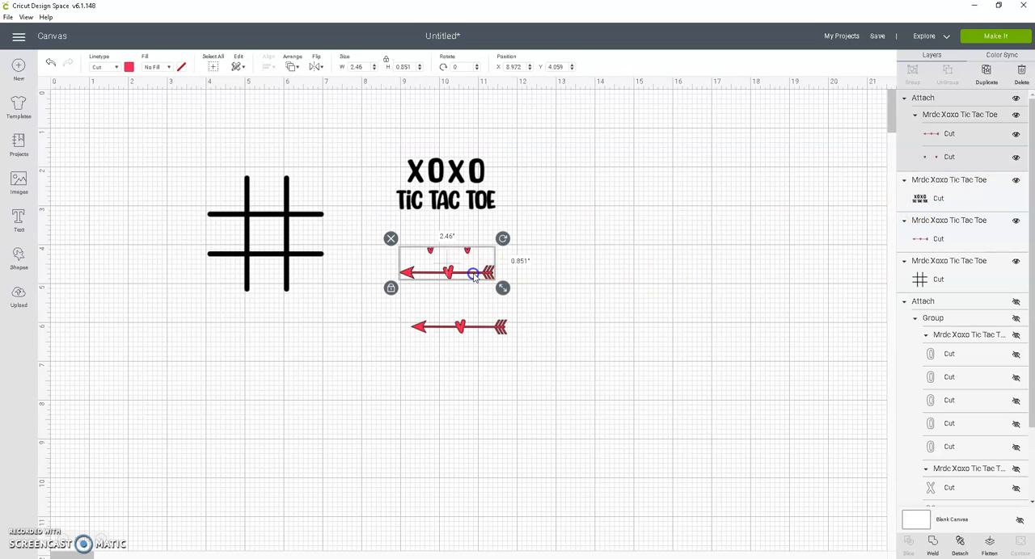
left_click(957, 547)
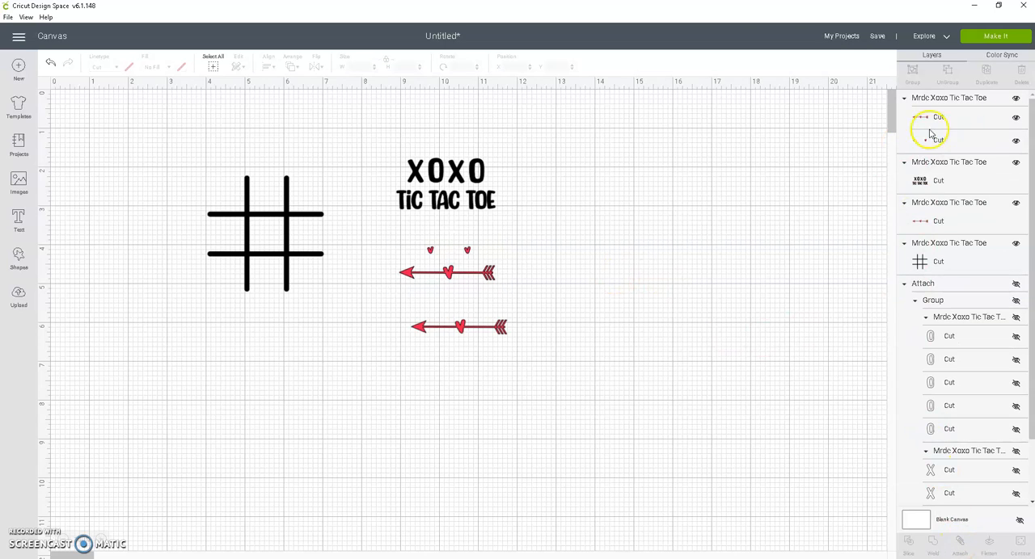
left_click(462, 272)
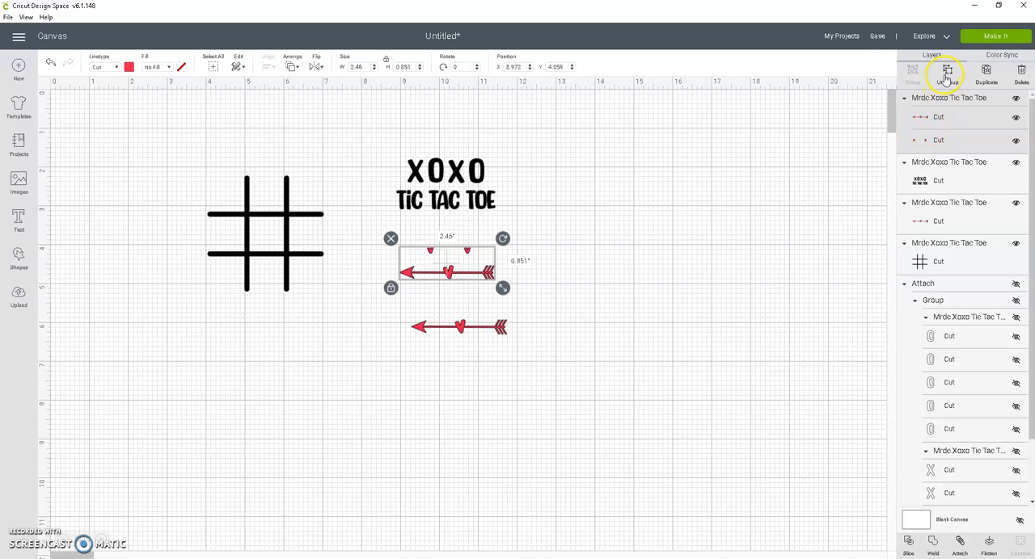
left_click(961, 547)
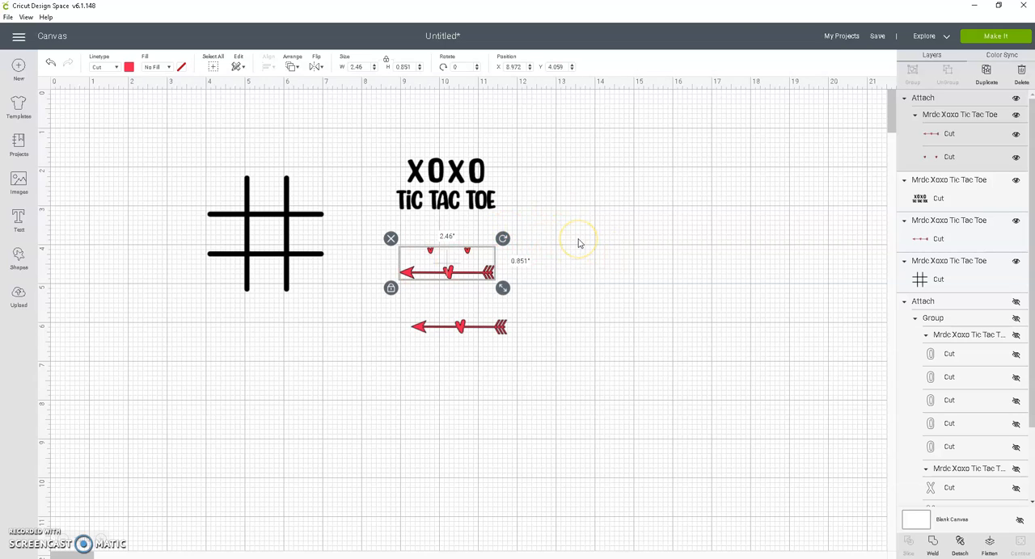
- Bring the design to the mat preview, stack the separate arrow below the hearts-and-arrow set on the red mat and turn on mirroring
left_click(459, 326)
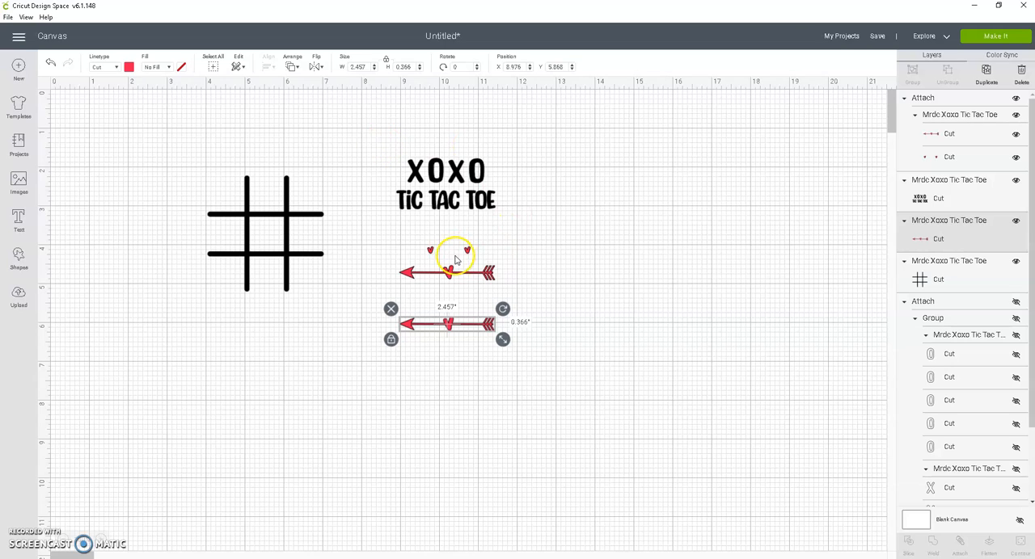
left_click(1003, 42)
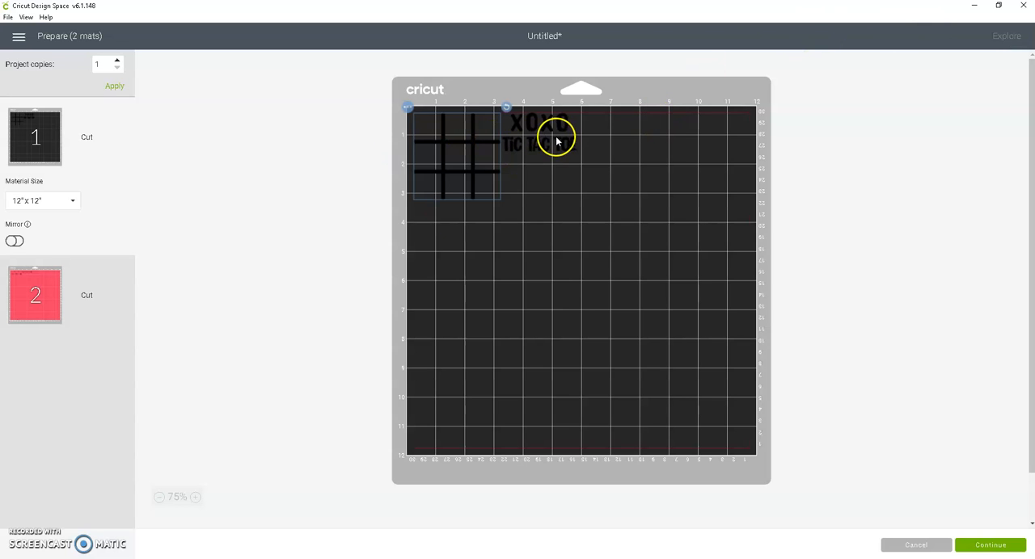
left_click(18, 296)
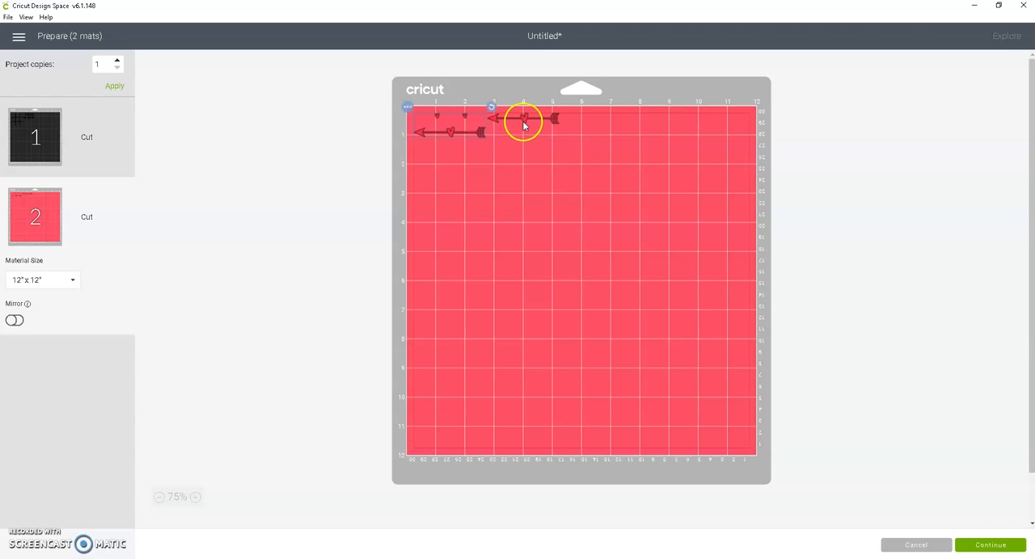
left_click_drag(524, 124, 453, 166)
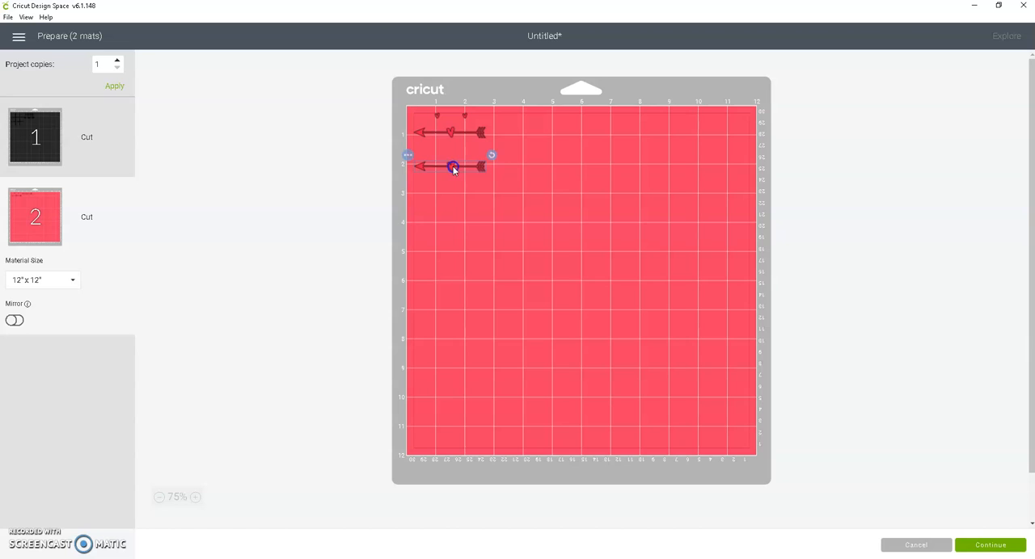
left_click_drag(449, 132, 452, 134)
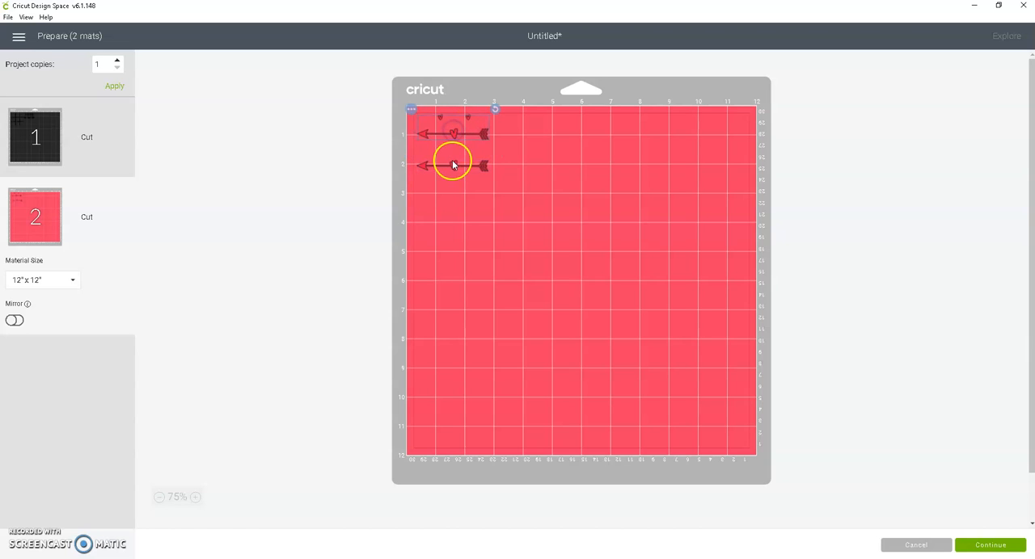
left_click(16, 322)
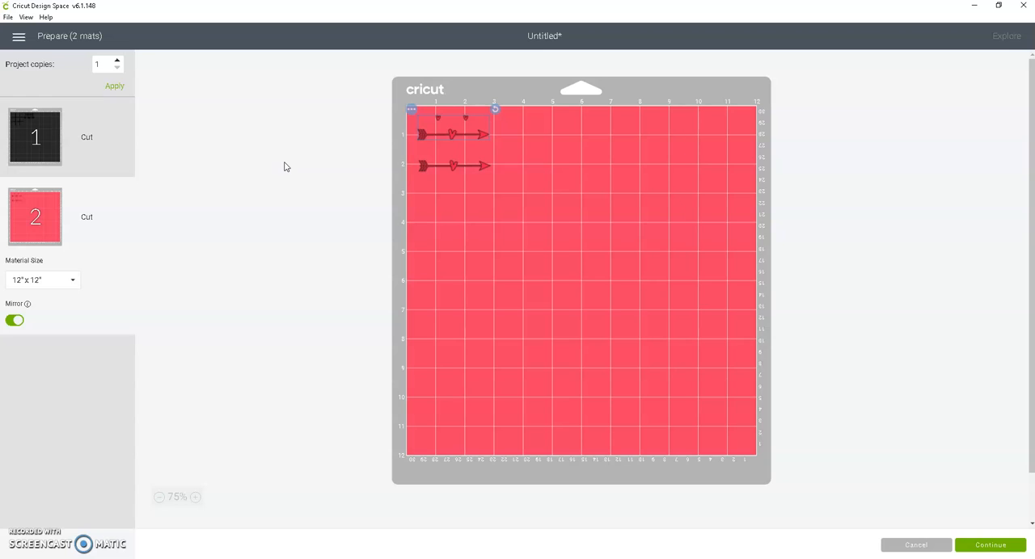
- Move the grid and the XOXO title side by side to the lower end of the black mat
left_click(37, 121)
left_click_drag(474, 175, 476, 423)
left_click_drag(538, 148, 597, 418)
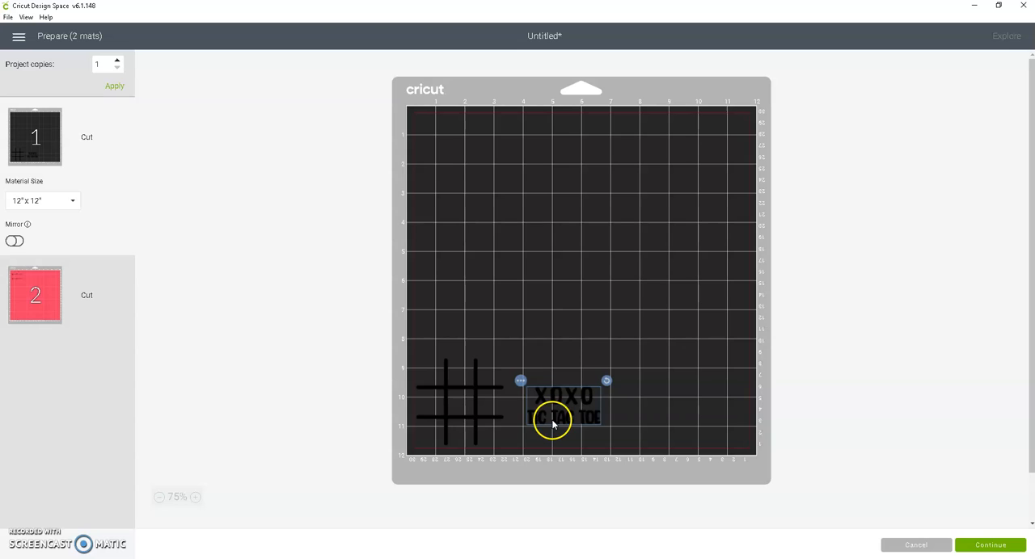
- Transfer the XOXO tic tac toe title from the black mat to the red mat
left_click(521, 380)
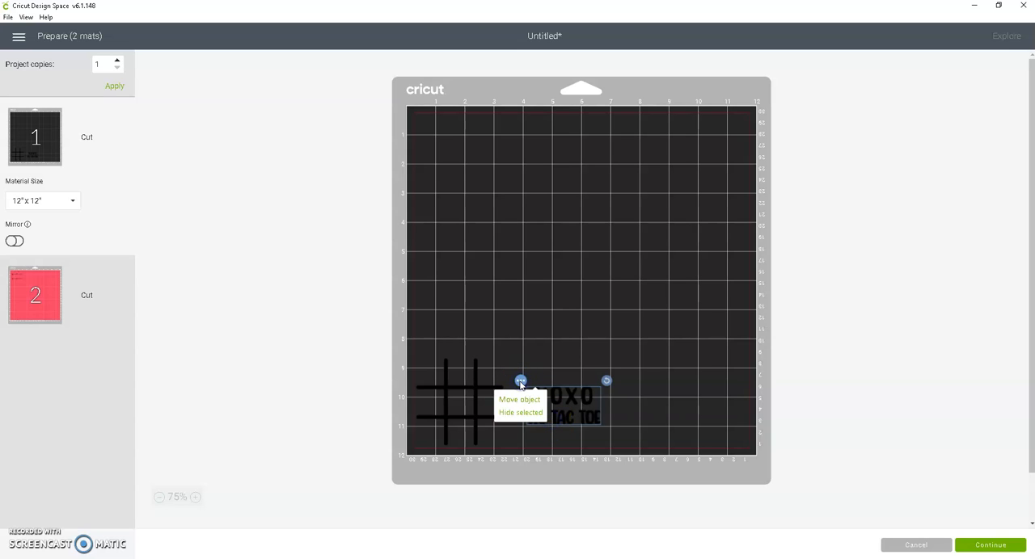
left_click(521, 400)
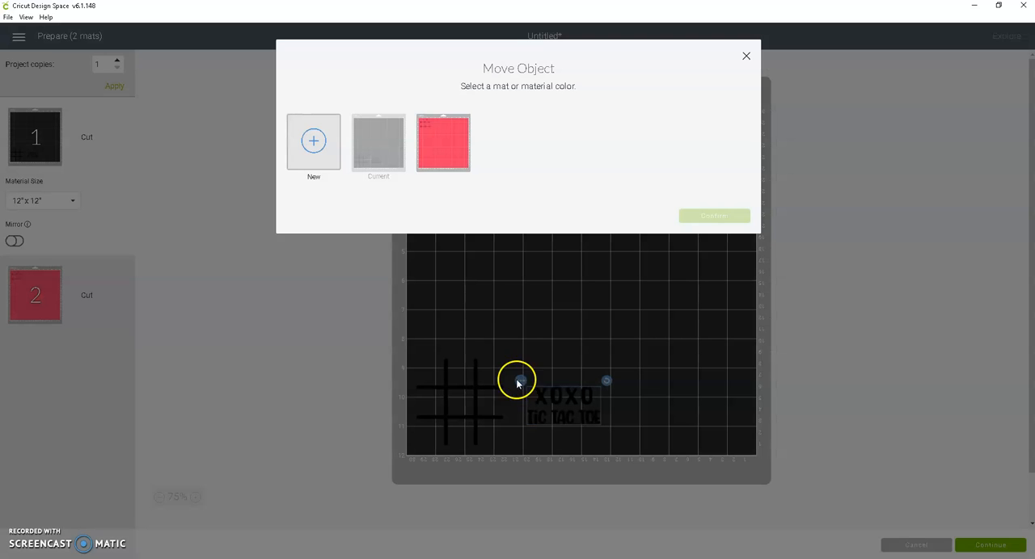
left_click(441, 146)
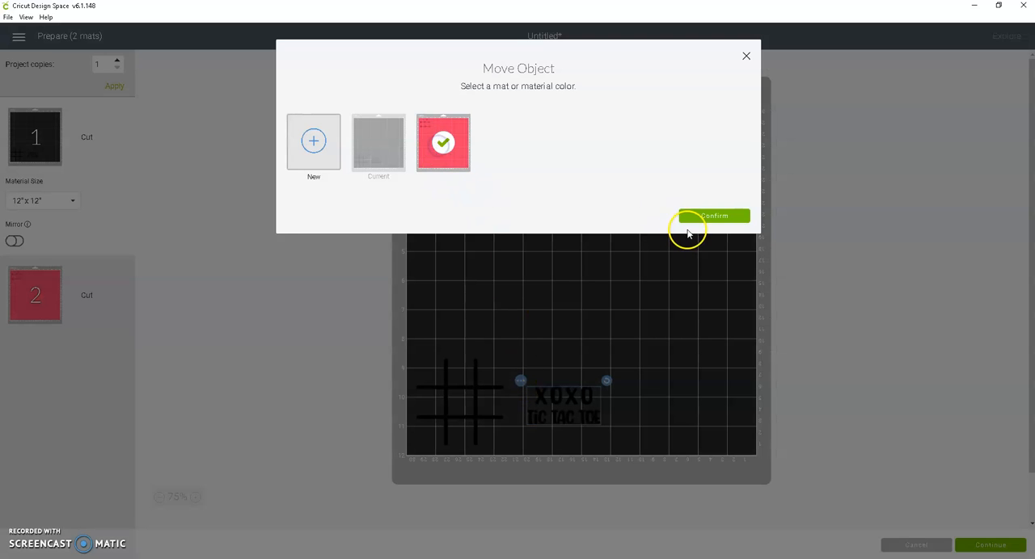
left_click(703, 215)
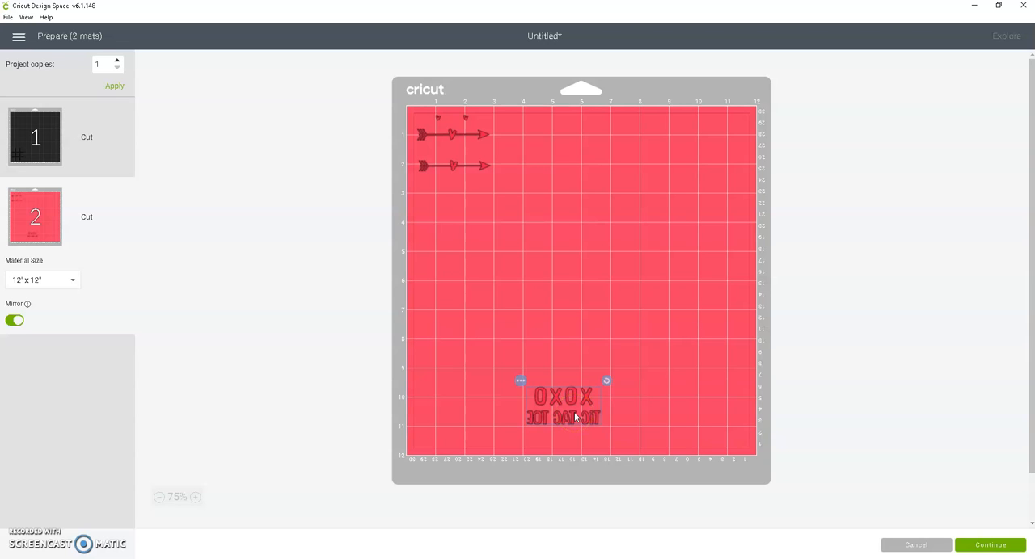
- Transfer the grid from the black mat to the red mat
left_click(46, 139)
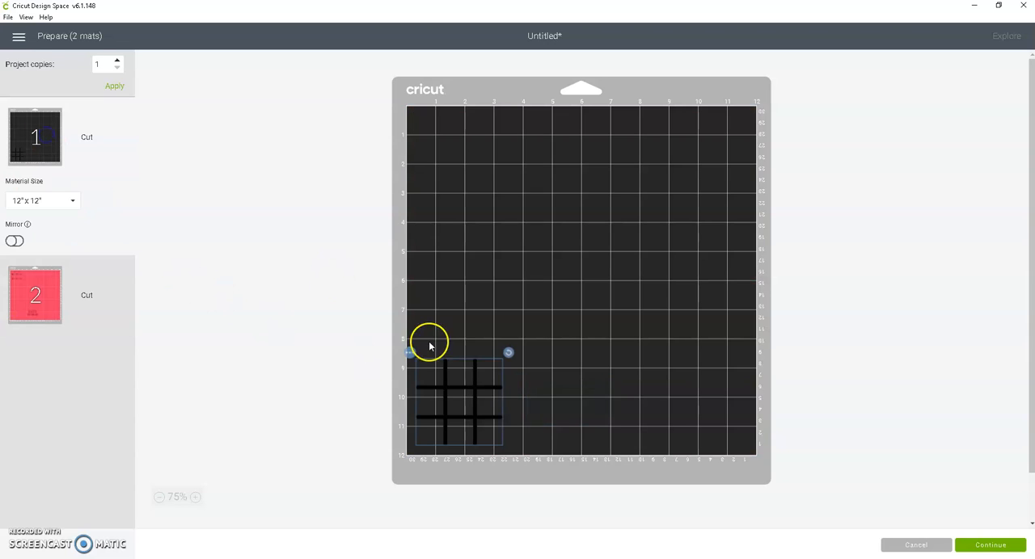
left_click(410, 353)
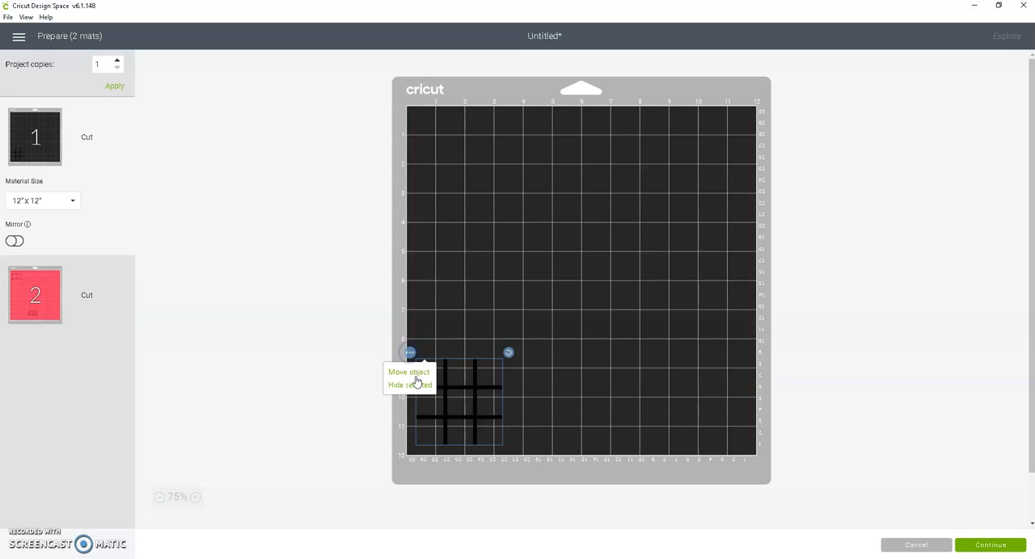
left_click(414, 374)
left_click(421, 153)
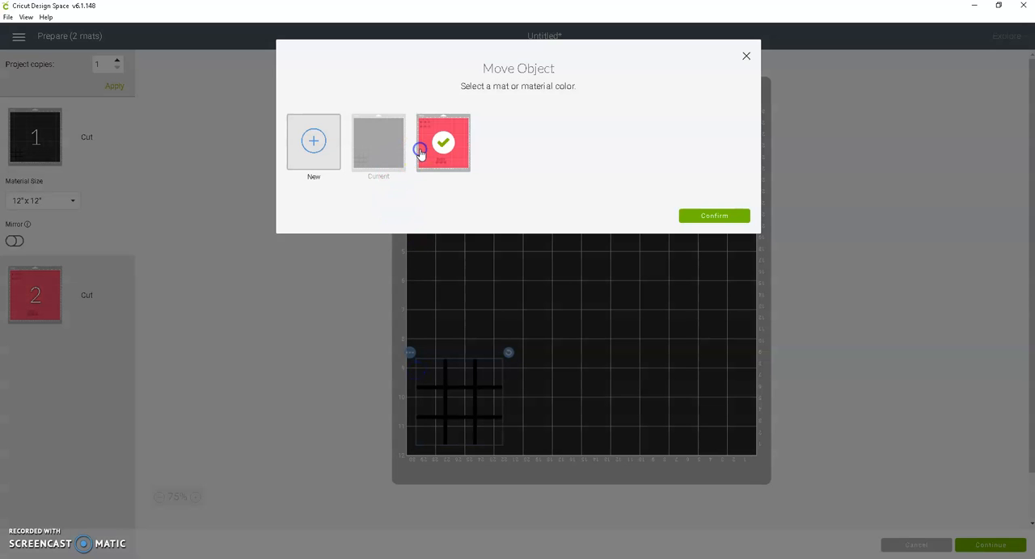
left_click(715, 218)
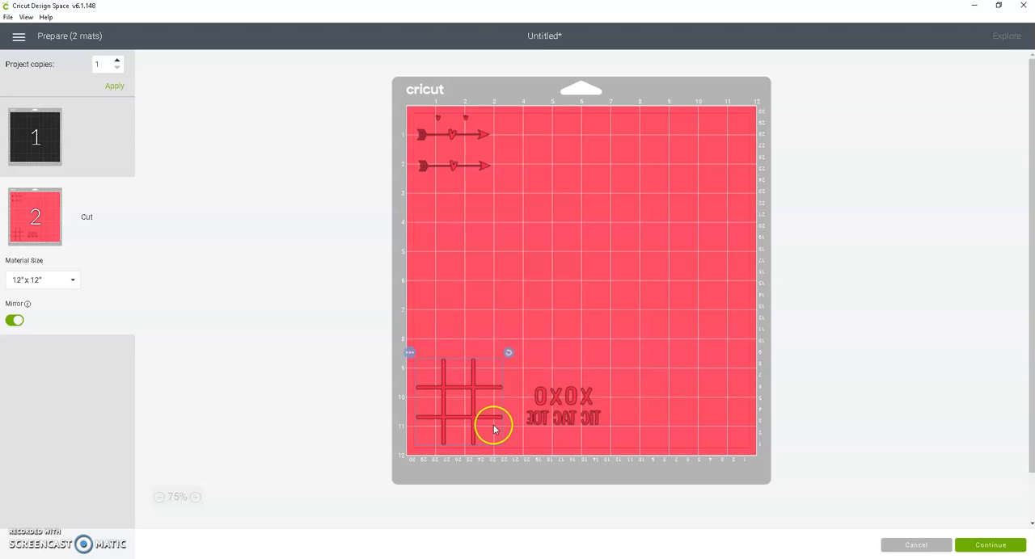
- Shift the grid and the XOXO title up on the red mat, with the grid between about 7 and 10 inches down
left_click_drag(477, 412, 468, 360)
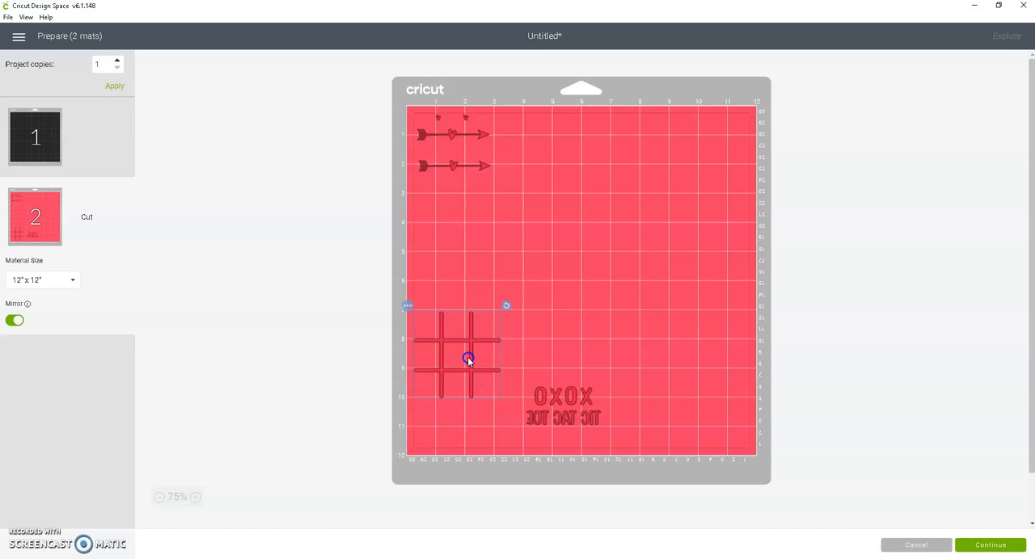
left_click_drag(561, 402, 559, 353)
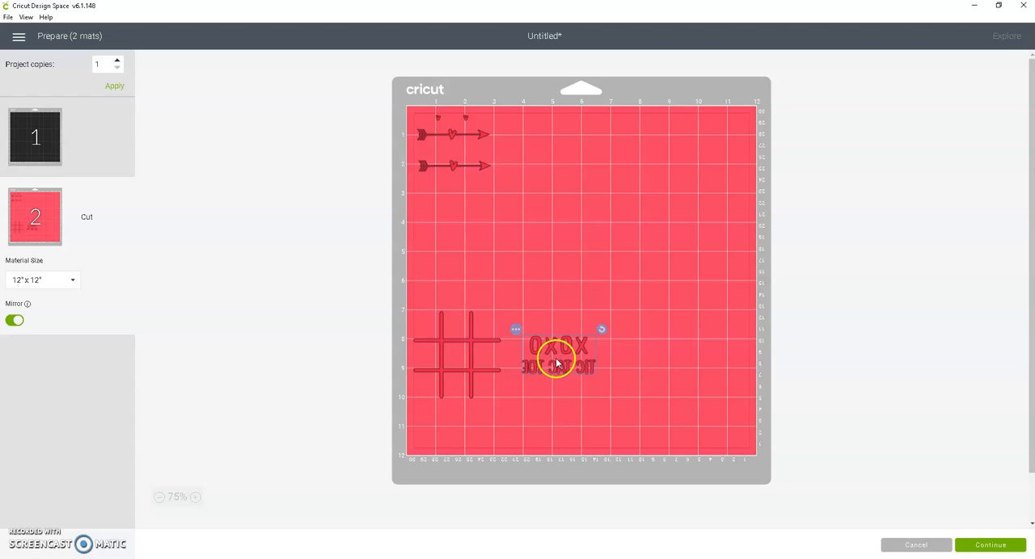
left_click_drag(556, 364, 560, 359)
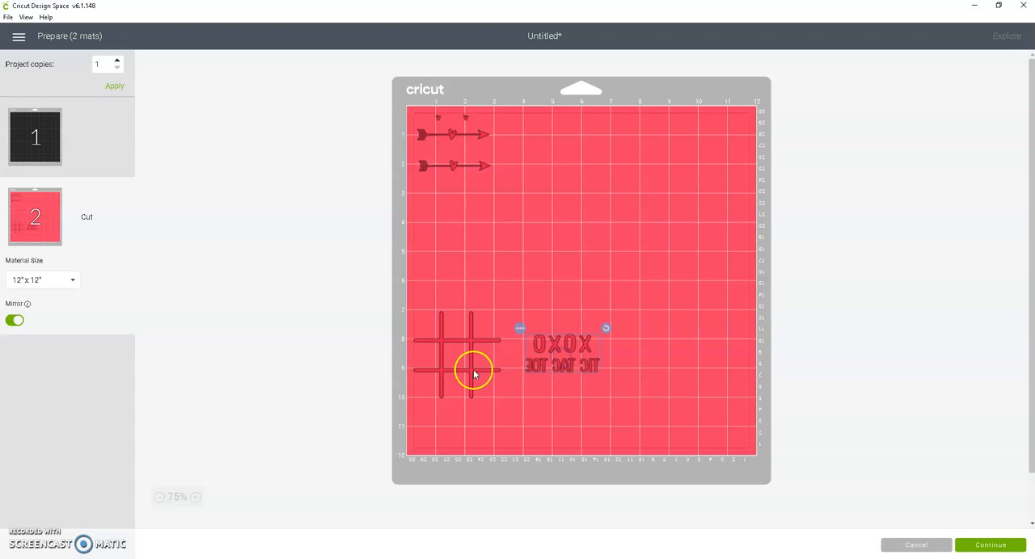
left_click_drag(474, 370, 480, 370)
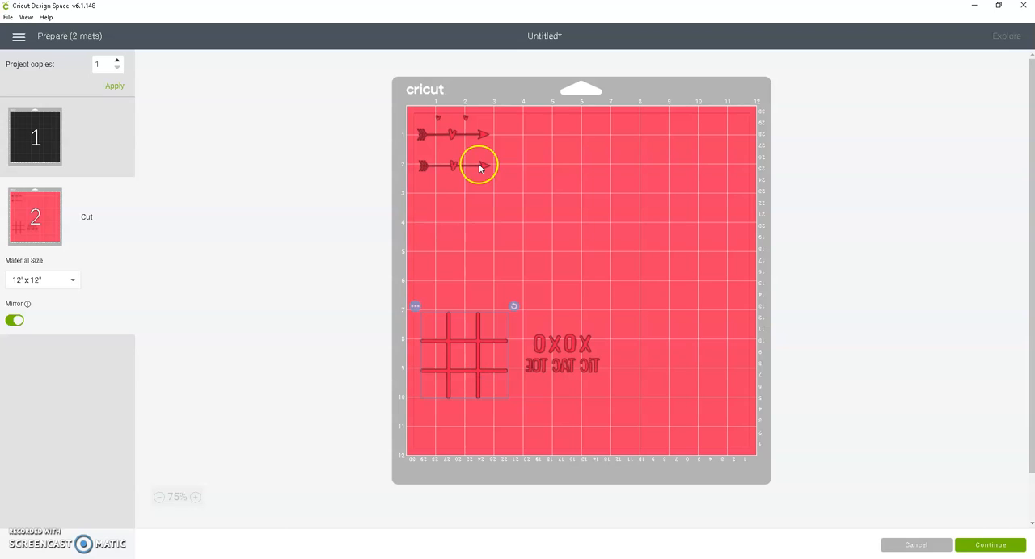
- Nudge the hearts-and-arrow set and the second arrow slightly away from the red mat's edge, keeping them one above the other
left_click(488, 136)
left_click_drag(489, 135, 491, 132)
left_click(488, 168)
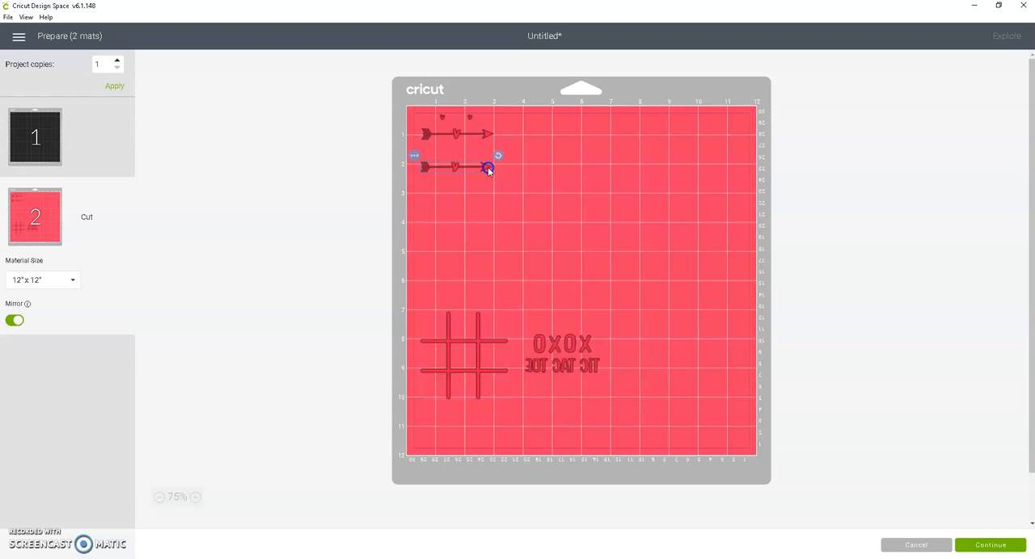
left_click(491, 135)
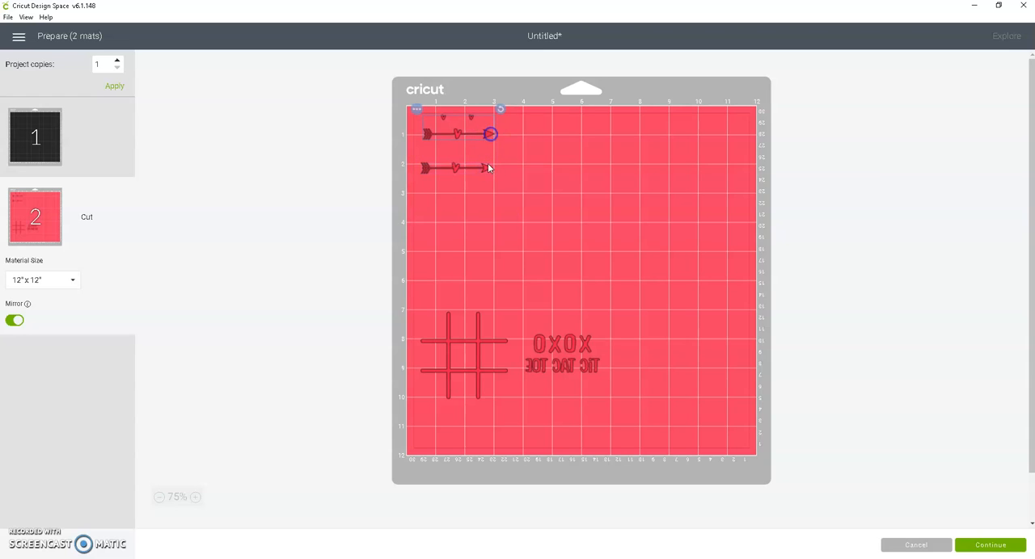
- Proceed to cut the mirrored red mat on the 12" x 12" material, and return to the canvas
left_click(1010, 547)
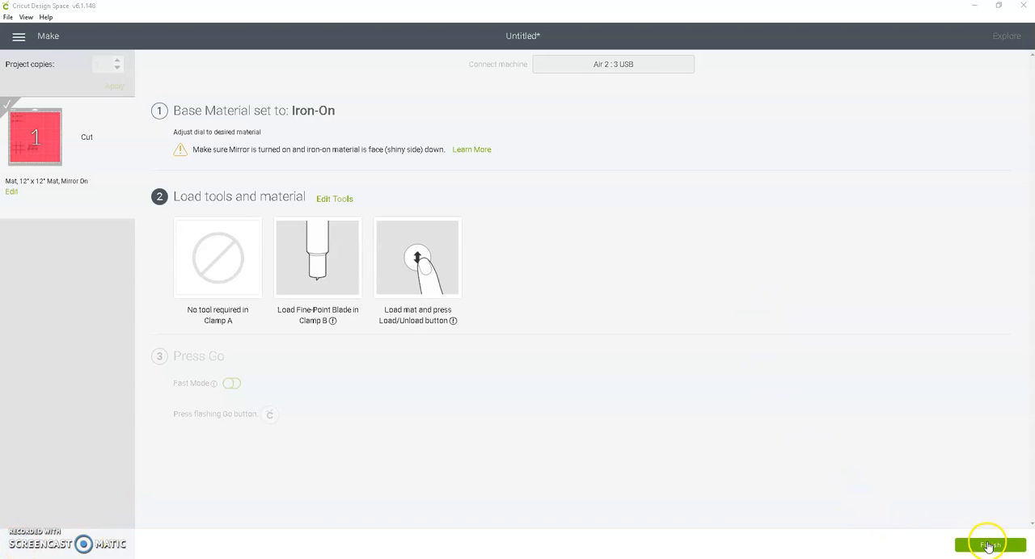
left_click(988, 545)
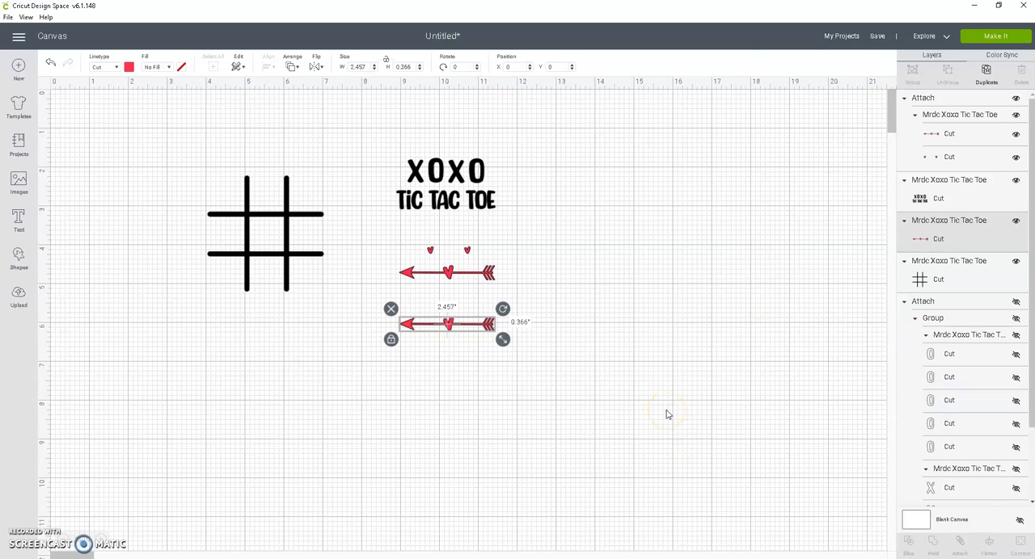
- Save the project under the name XOXO and deselect the lower arrow on the canvas
left_click(877, 38)
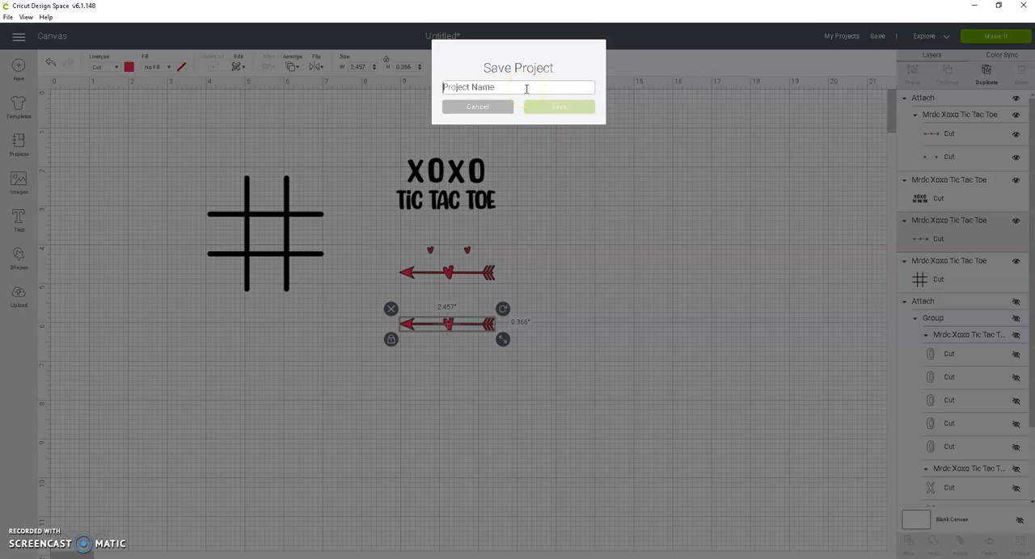
type("XOXO")
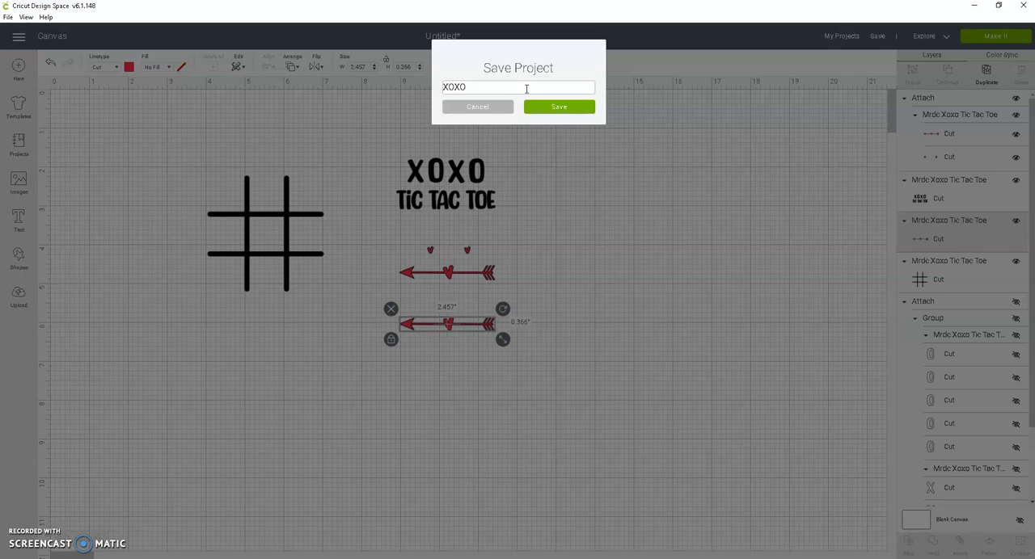
left_click(558, 106)
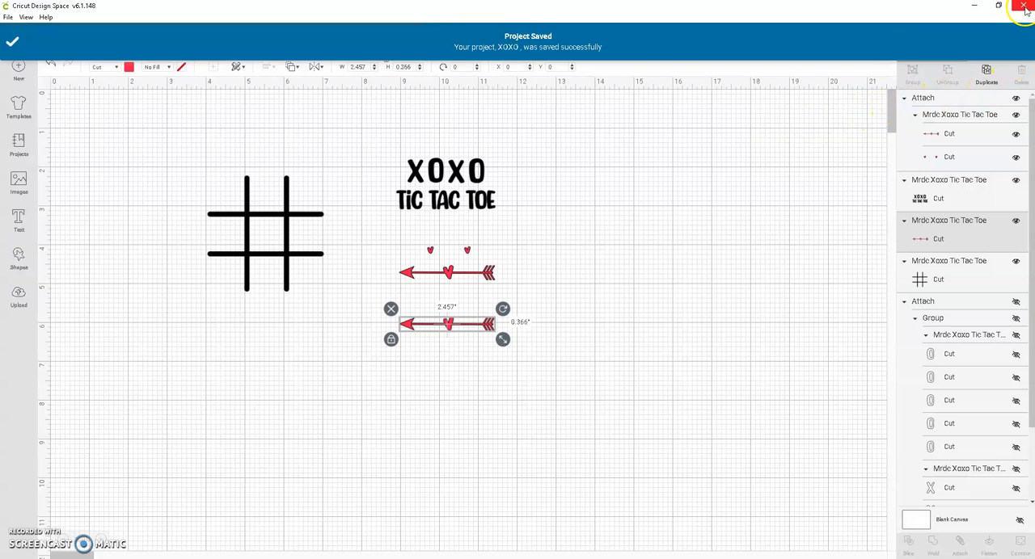
left_click(816, 257)
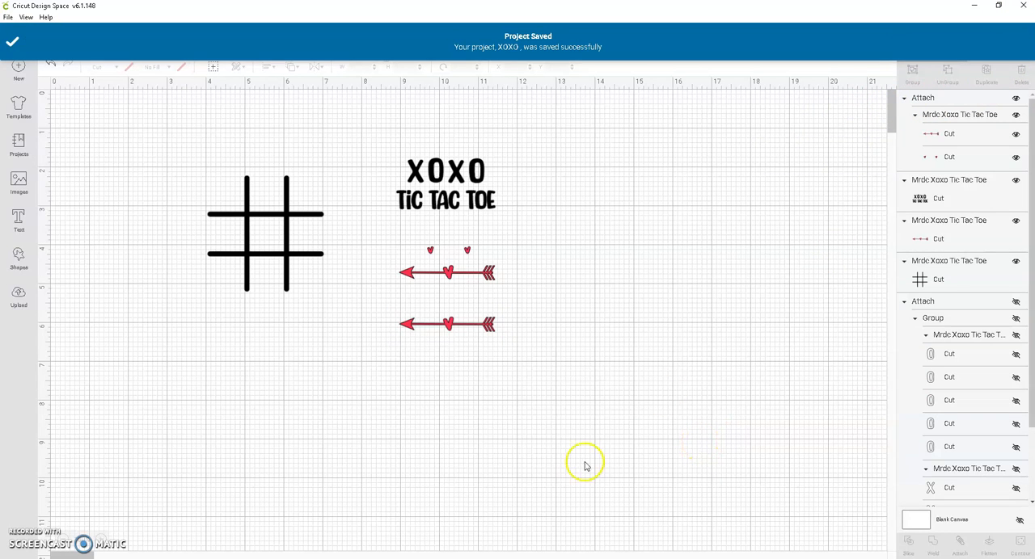